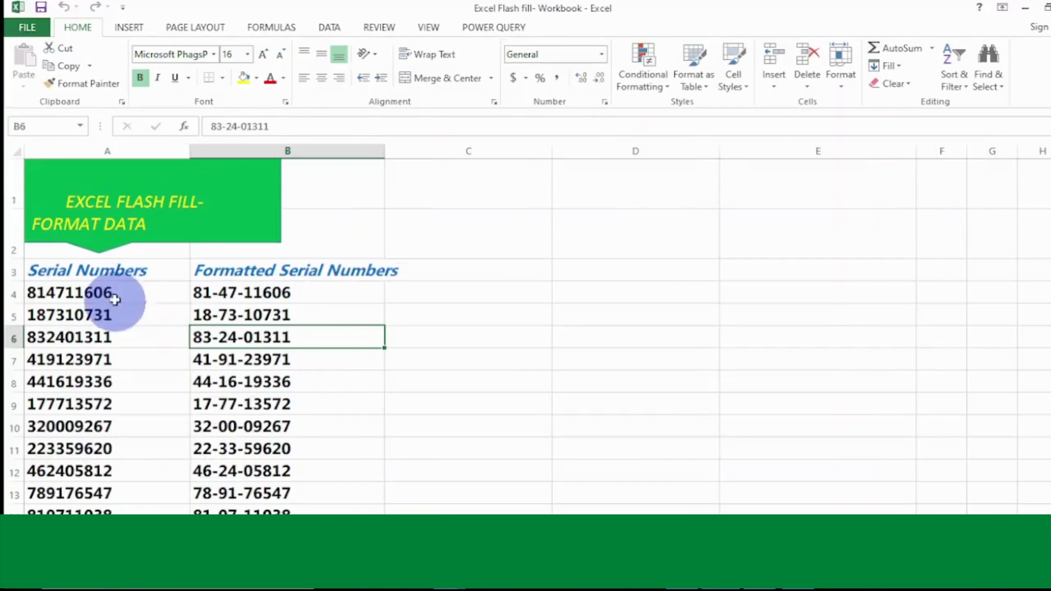
Step: Review the example sheets' unformatted dates, wrongly spaced country entries and business names
left_click_drag(117, 294, 105, 460)
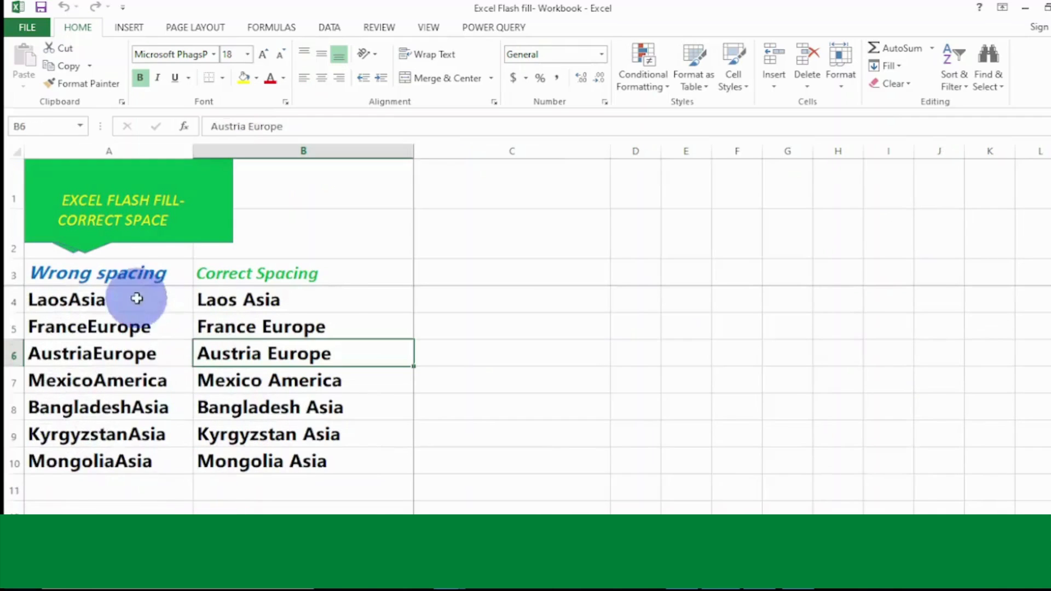
left_click_drag(137, 298, 136, 460)
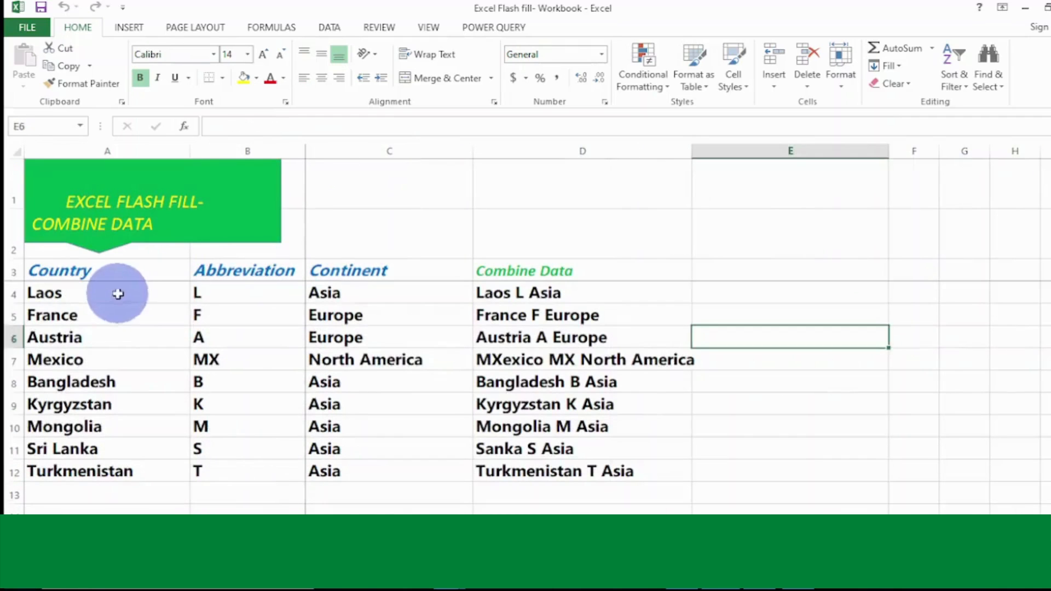
left_click_drag(117, 291, 82, 475)
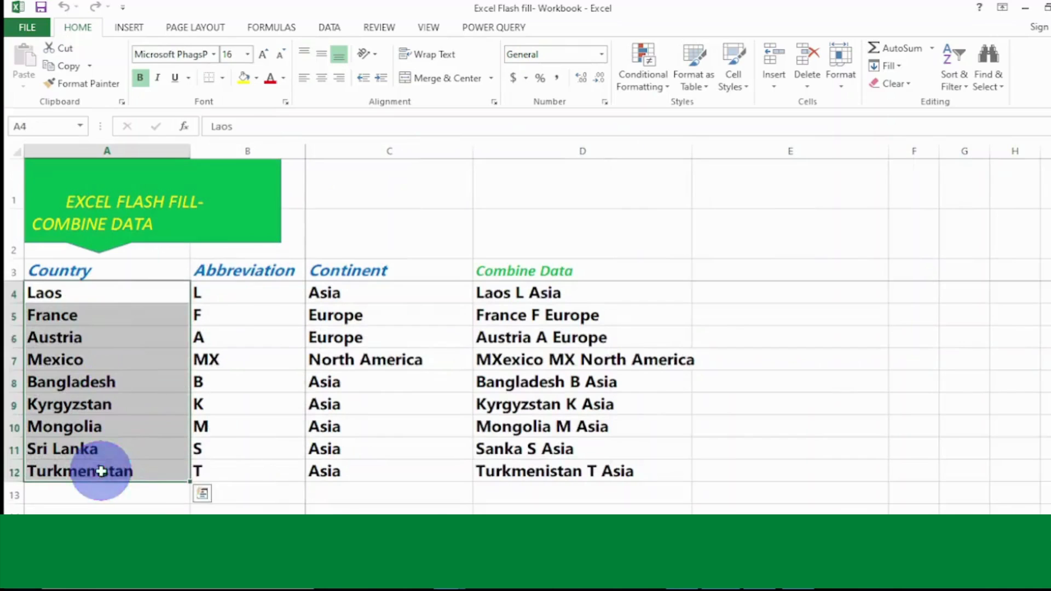
left_click(323, 508)
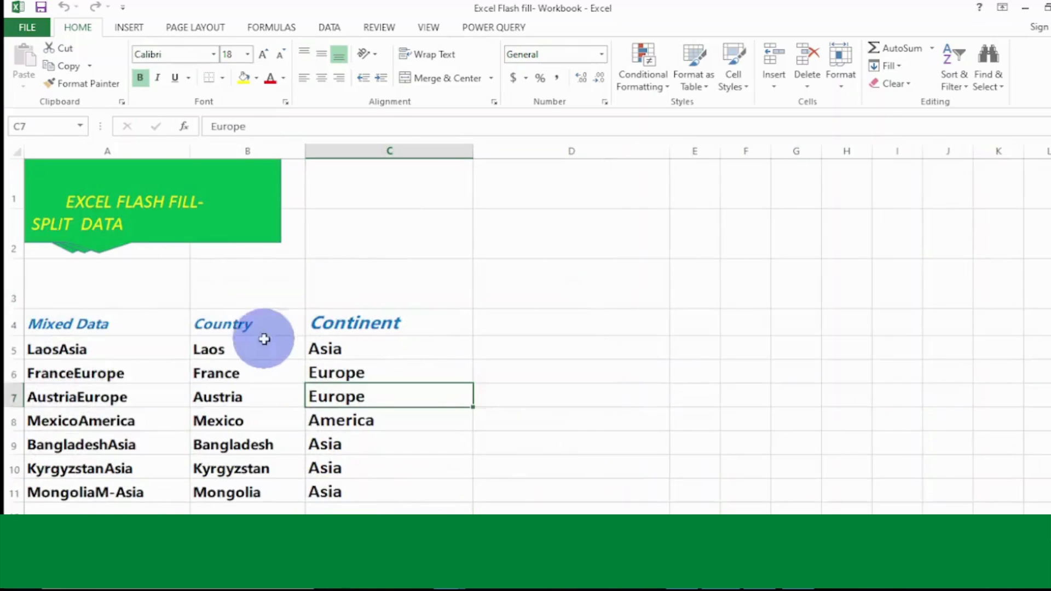
left_click_drag(110, 350, 115, 486)
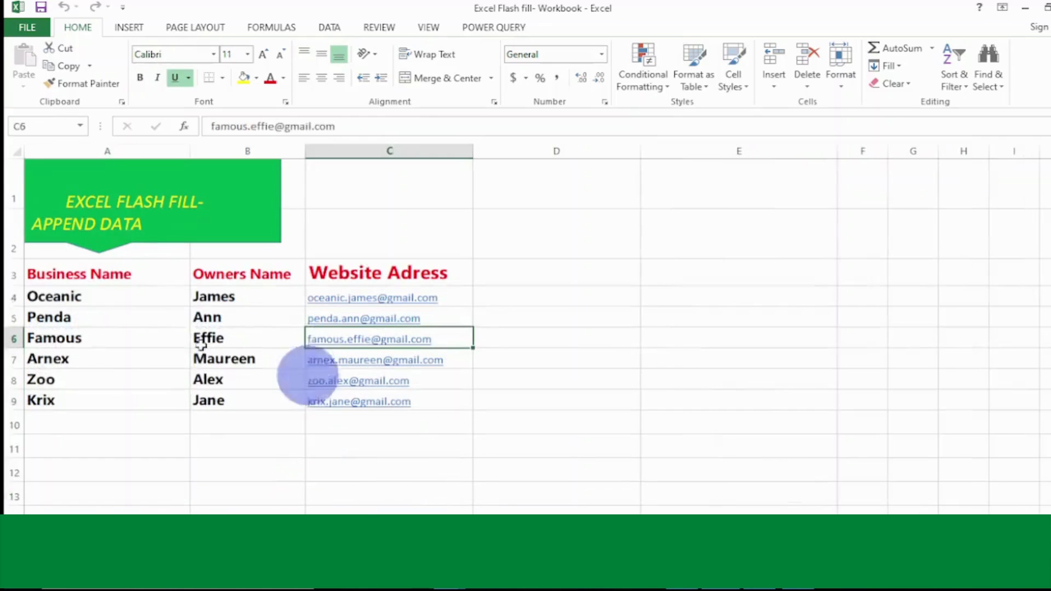
left_click(100, 309)
left_click_drag(100, 309, 93, 392)
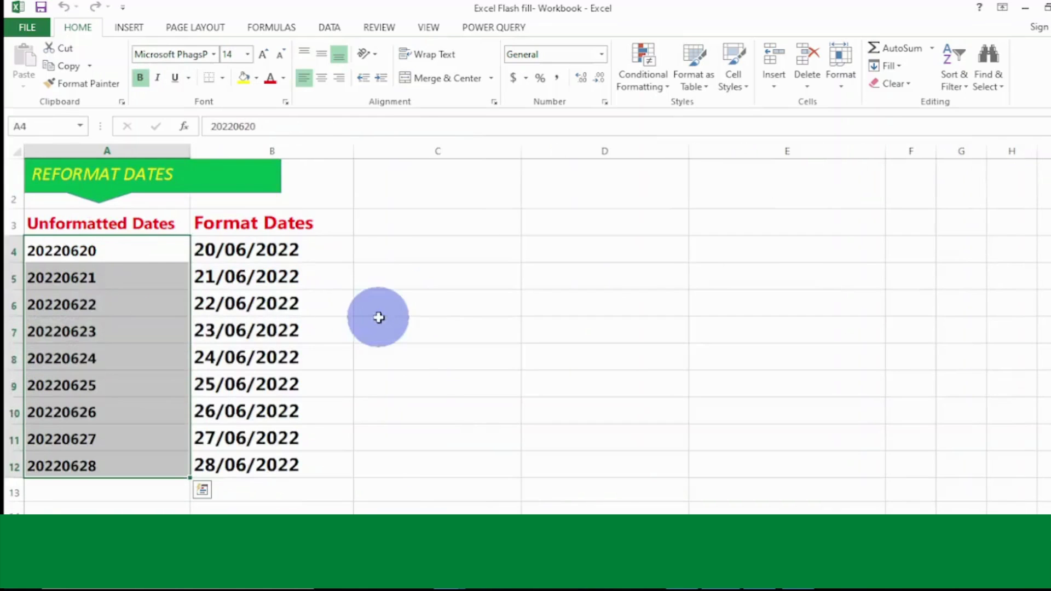
Step: Browse the remaining example sheets, checking the country list, and finish on the Format Data sheet
left_click(379, 318)
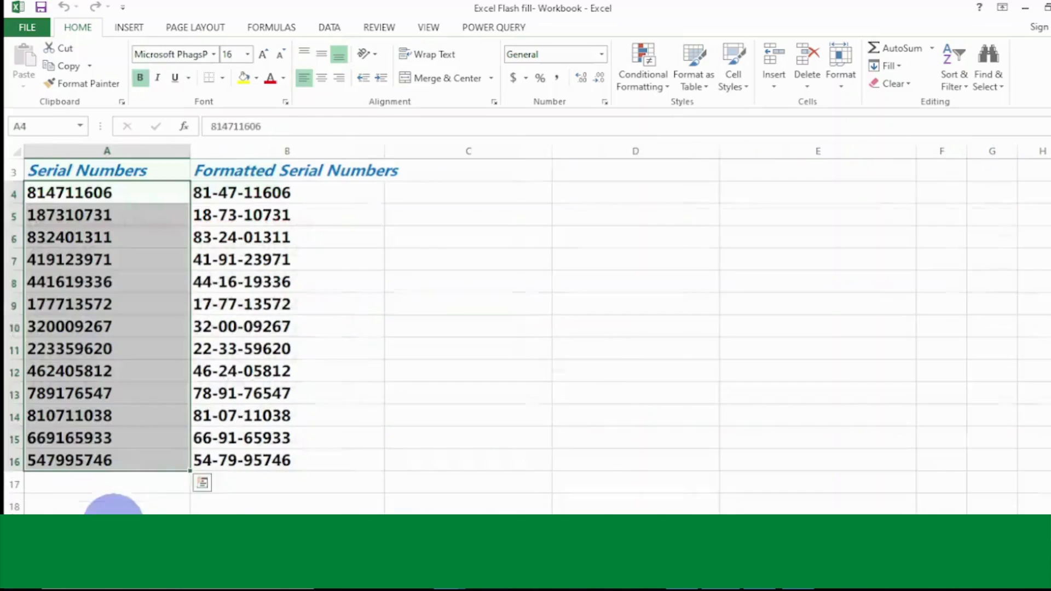
left_click(606, 353)
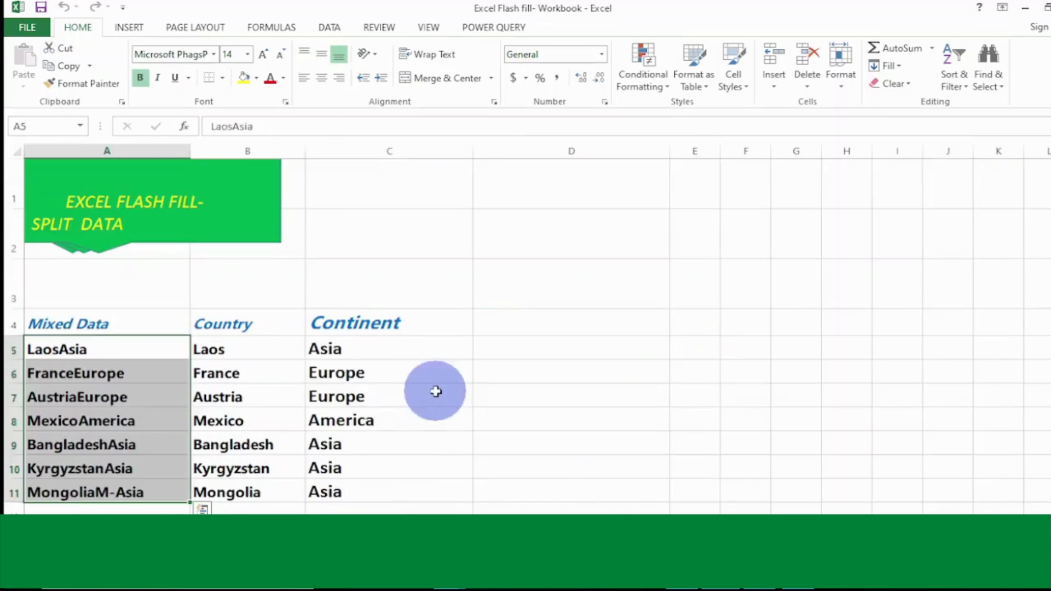
left_click(434, 389)
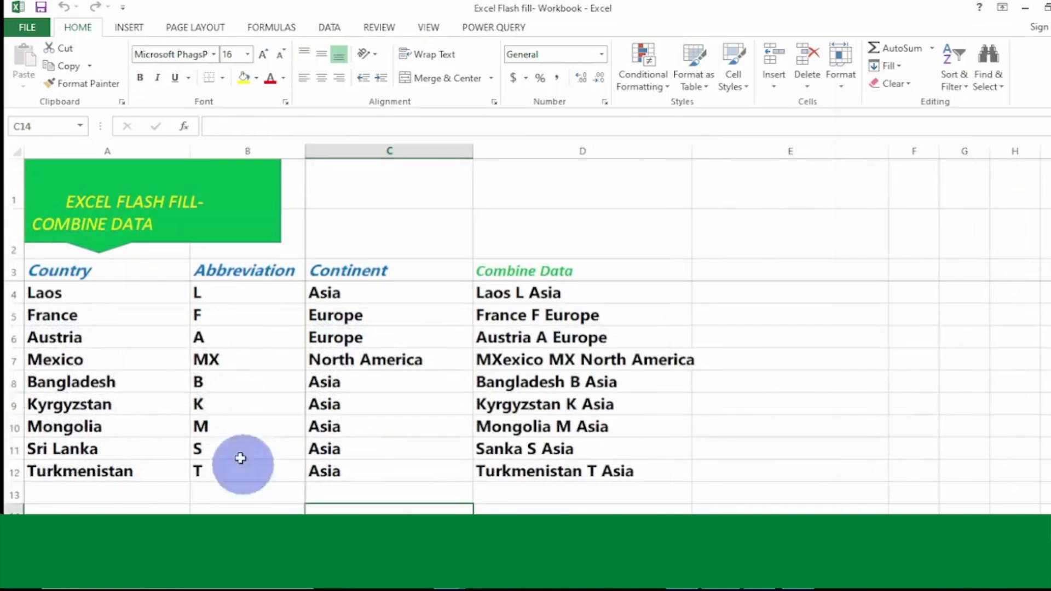
left_click(225, 422)
left_click(117, 408)
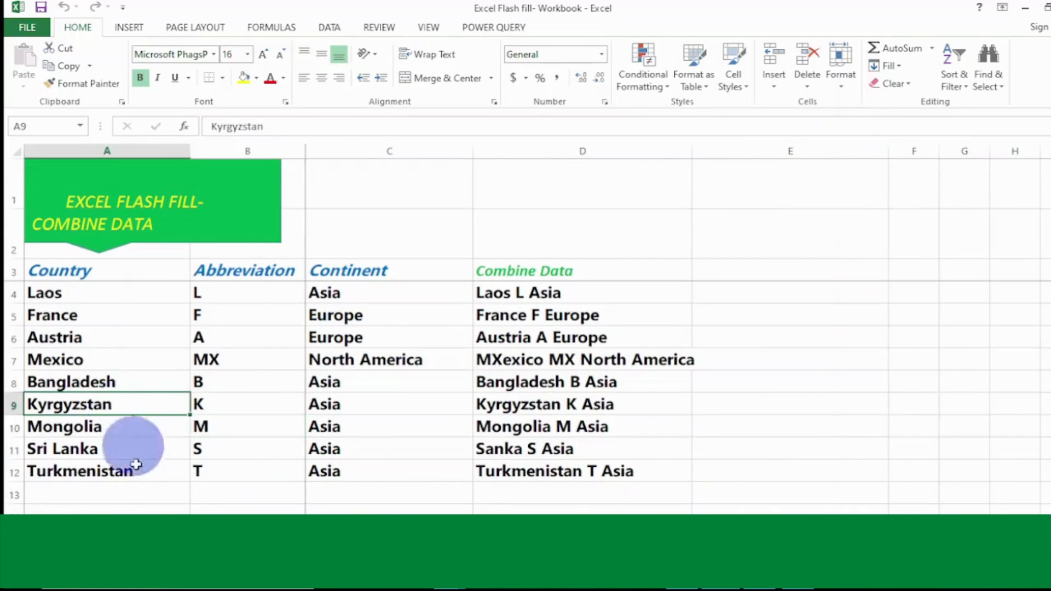
left_click_drag(99, 293, 100, 470)
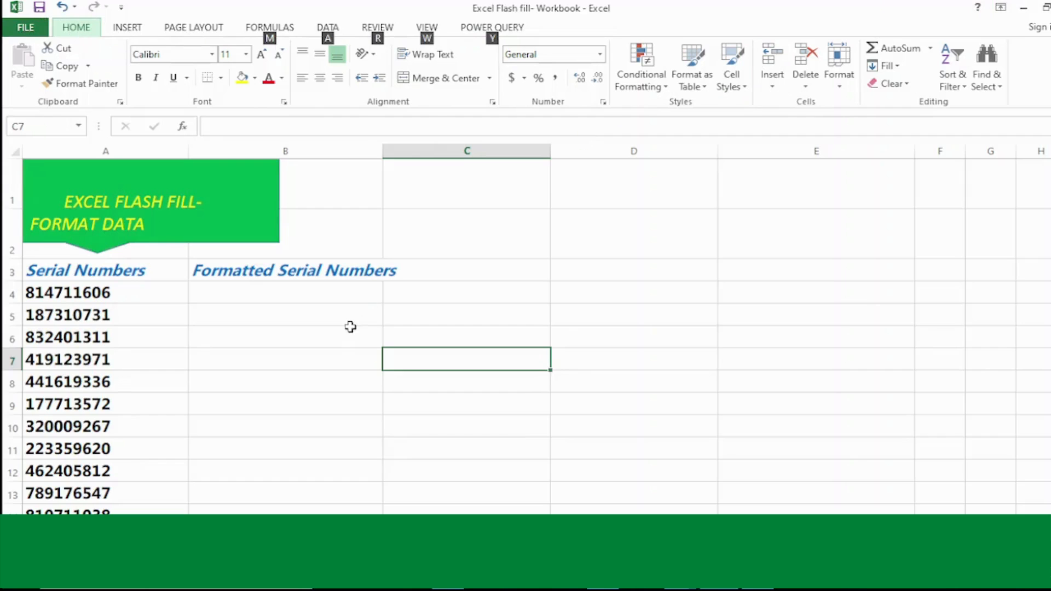
left_click(350, 329)
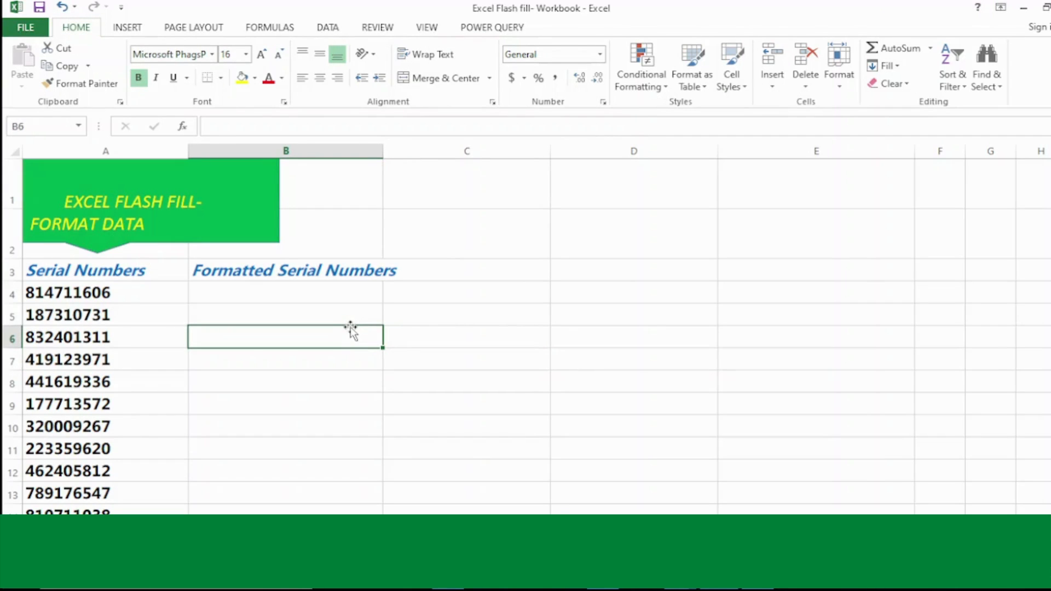
left_click(476, 332)
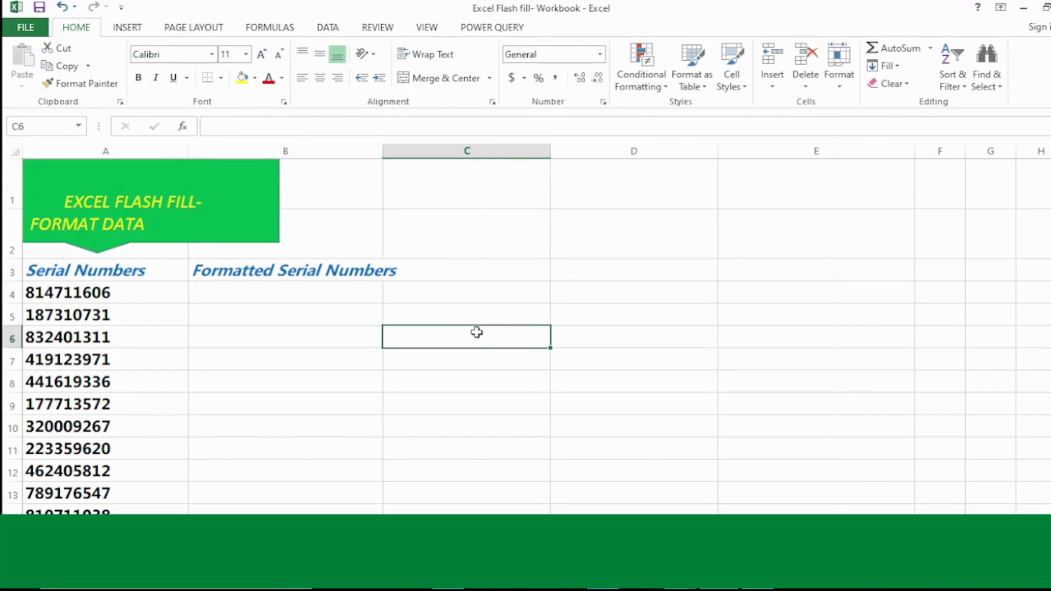
left_click(206, 356)
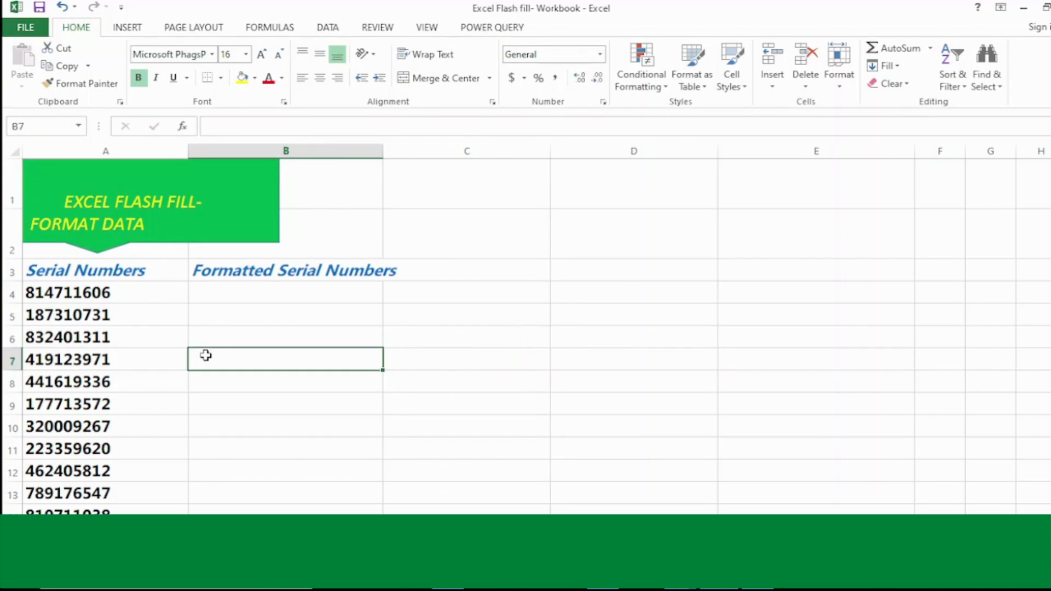
left_click(96, 306)
left_click(113, 292)
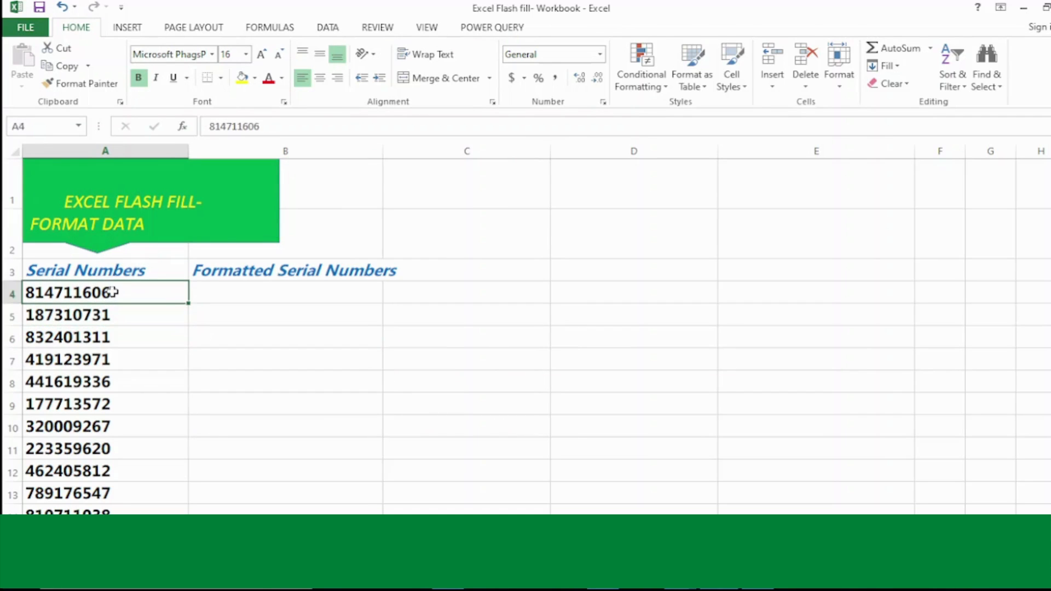
left_click(81, 272)
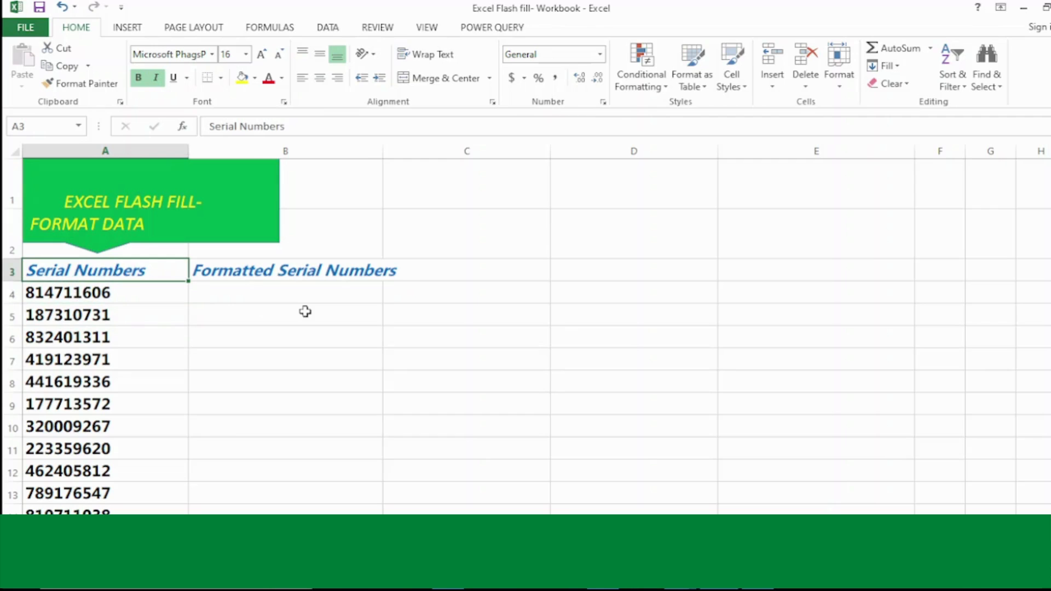
left_click(252, 288)
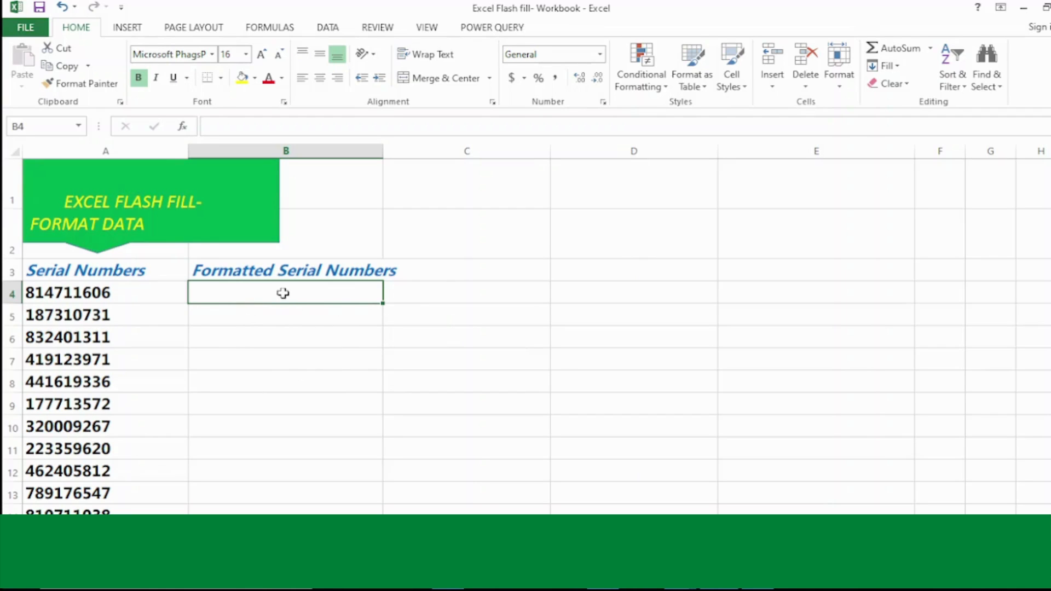
Step: Enter 81-47-11606 in B4 so Flash Fill dash-formats every serial number, then check Flash Fill Options
type("81")
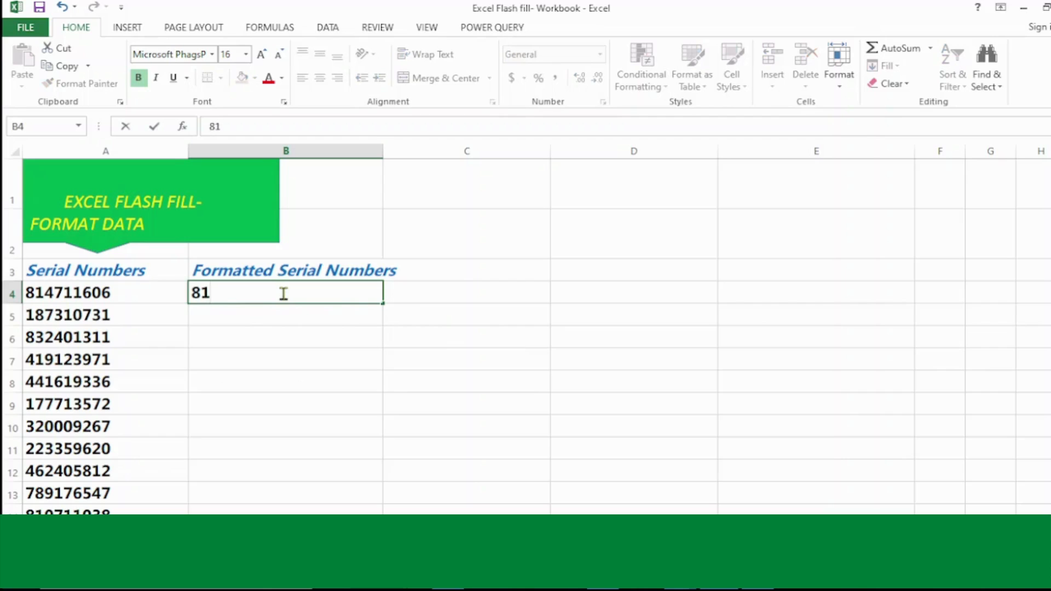
type("-47-116")
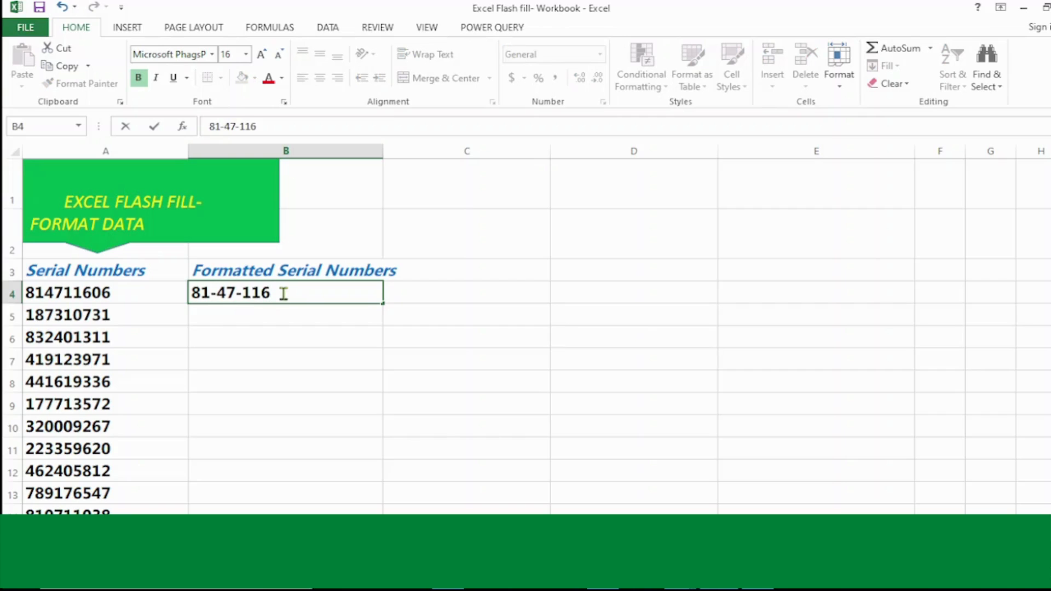
type("06")
key("Return")
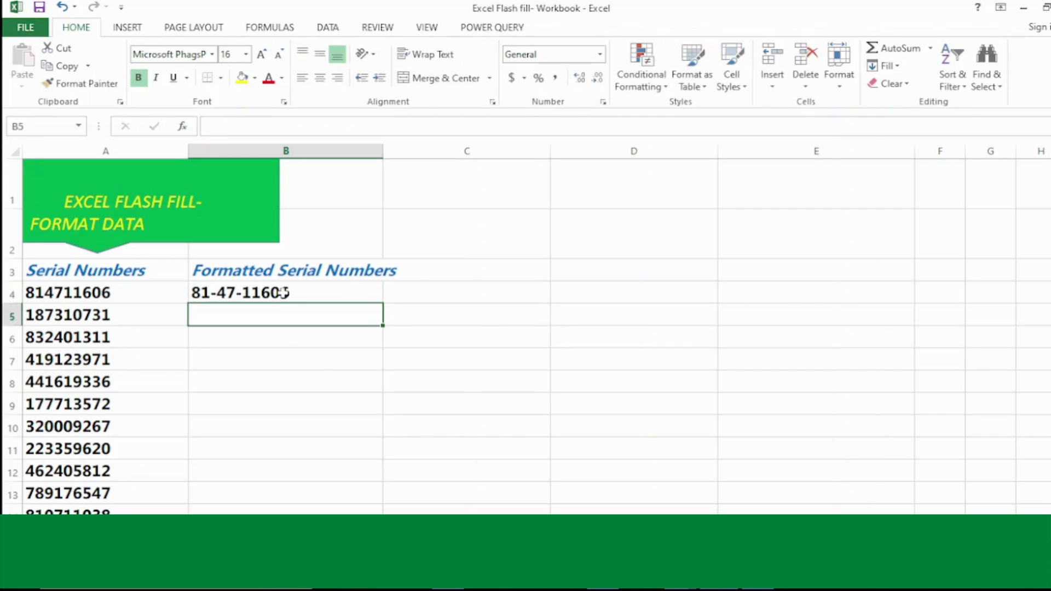
type("18-73-10731")
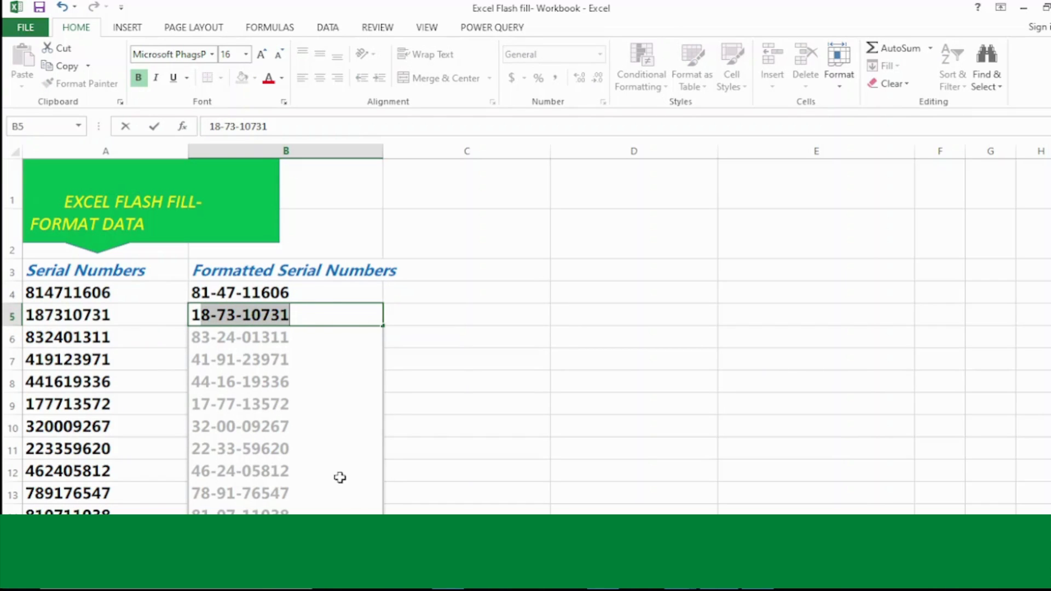
key("Return")
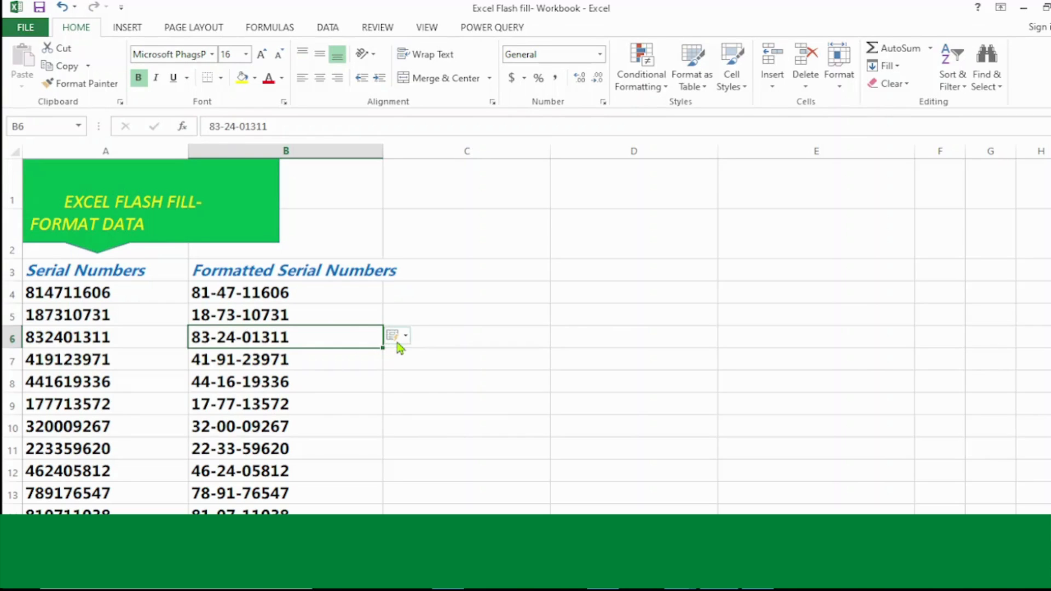
left_click(405, 337)
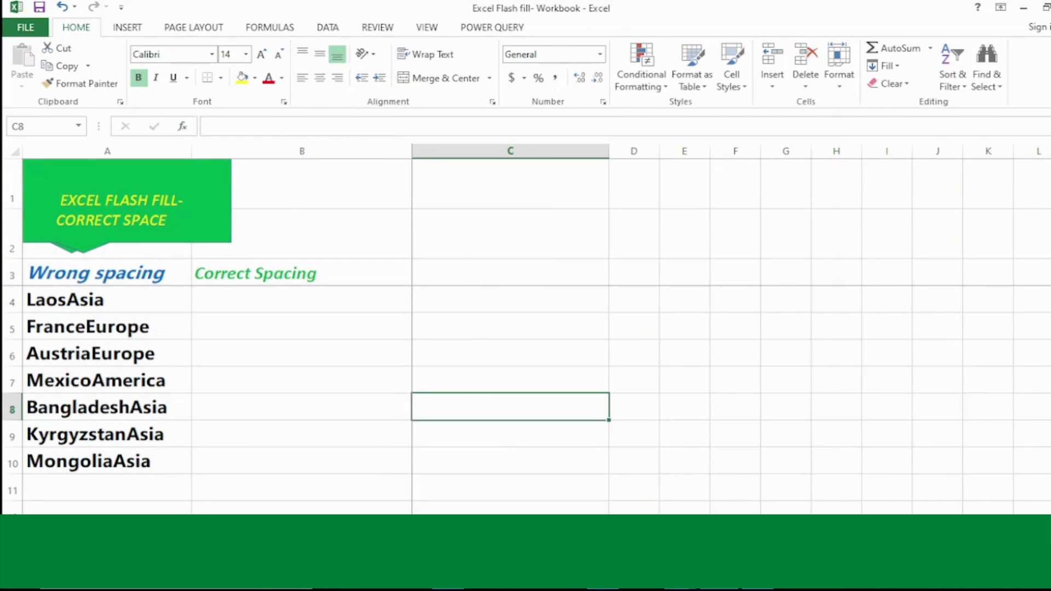
Step: Inspect the run-together entries LaosAsia, FranceEurope and AustriaEurope
left_click(184, 354)
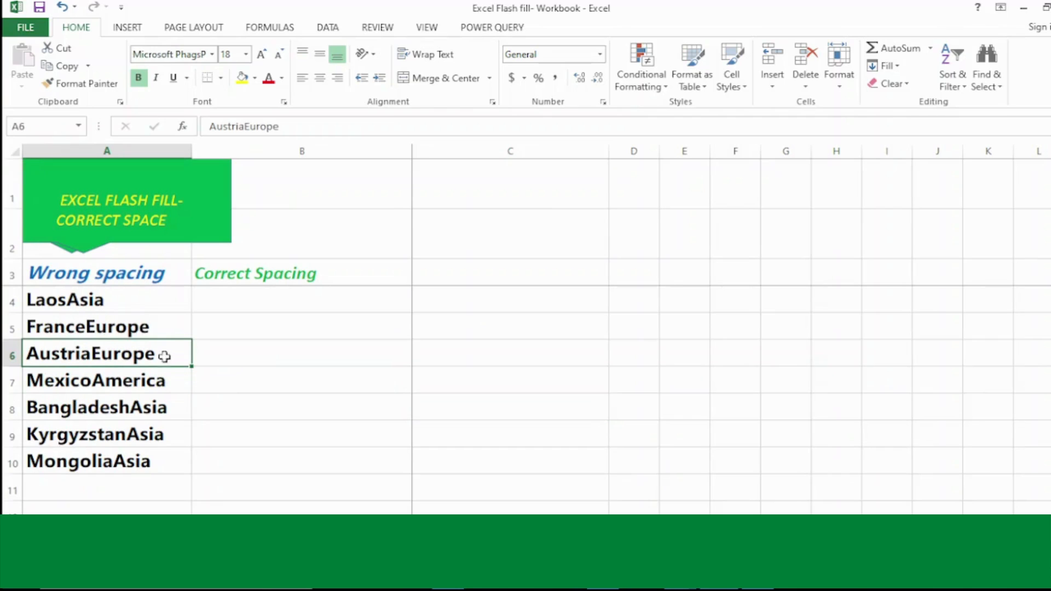
left_click(92, 302)
left_click(91, 327)
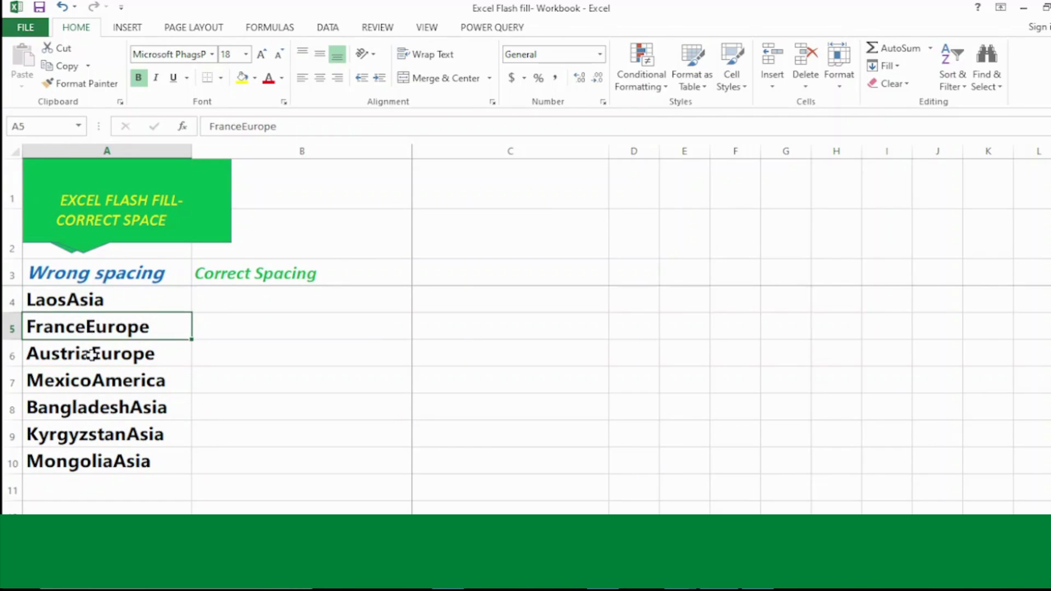
left_click(91, 355)
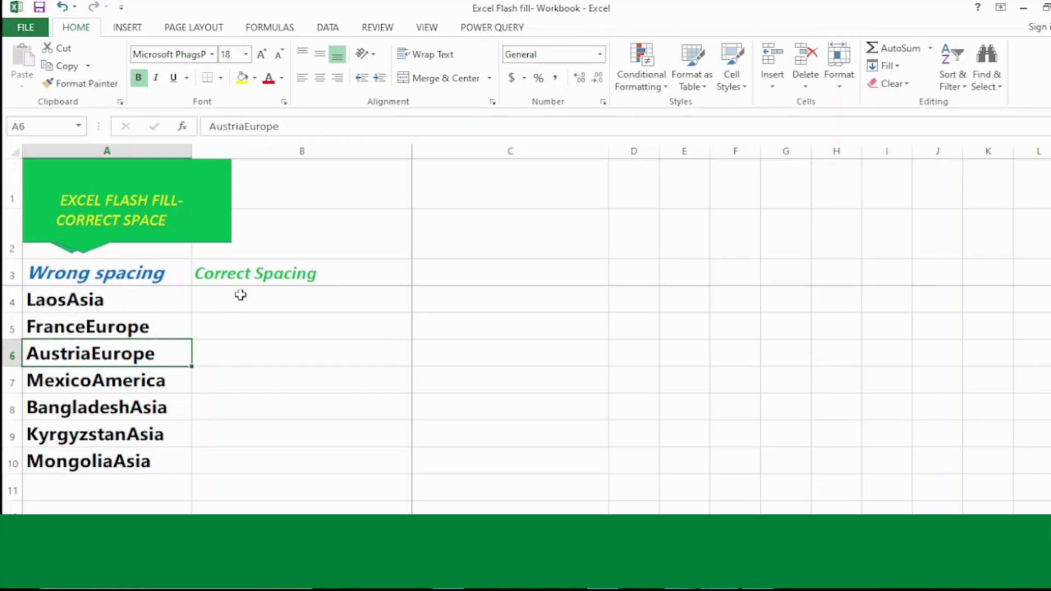
Step: Enter 'Laos Asia' in B4 and begin 'France Europe' so Flash Fill spaces the remaining entries
left_click(240, 295)
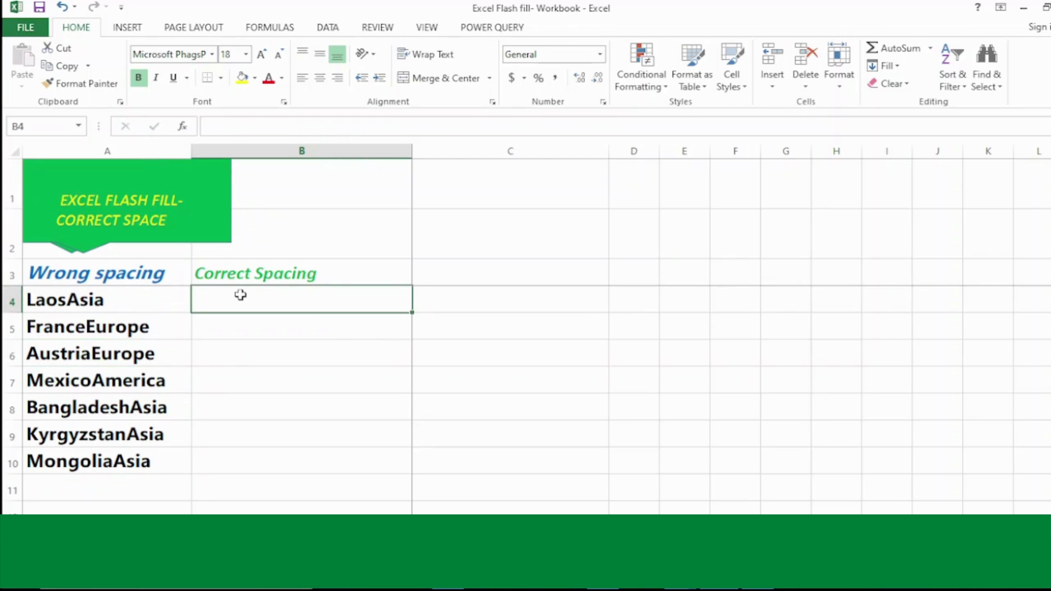
type("Laos")
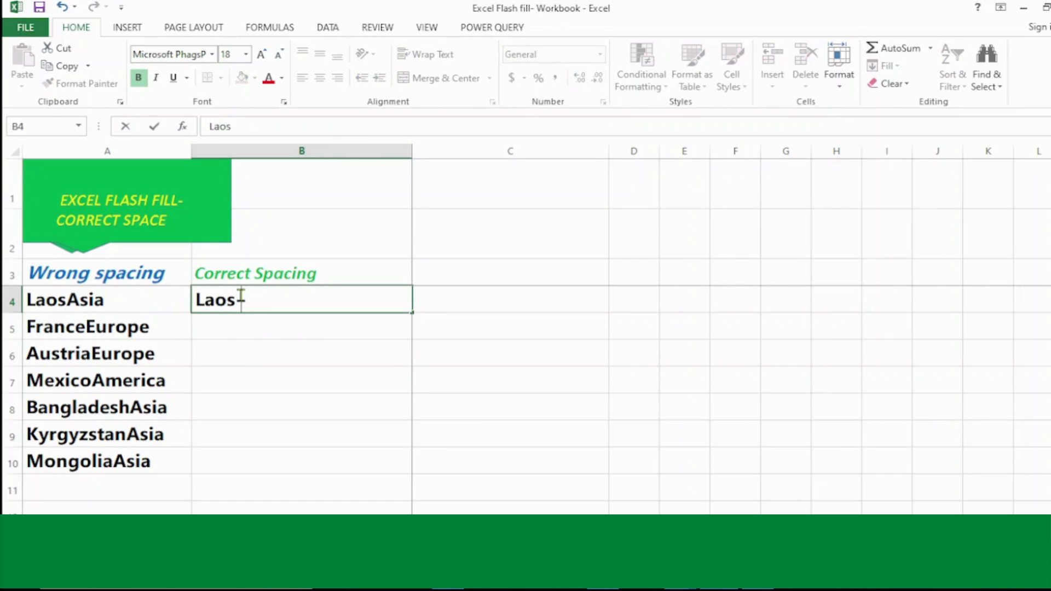
type(" Asia")
key("Return")
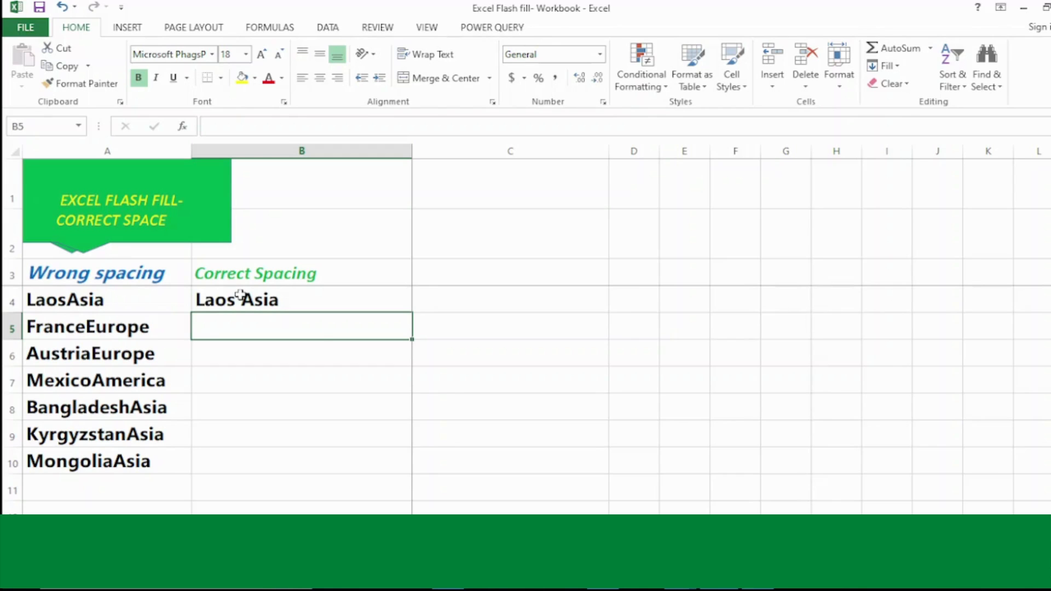
type("France Europe")
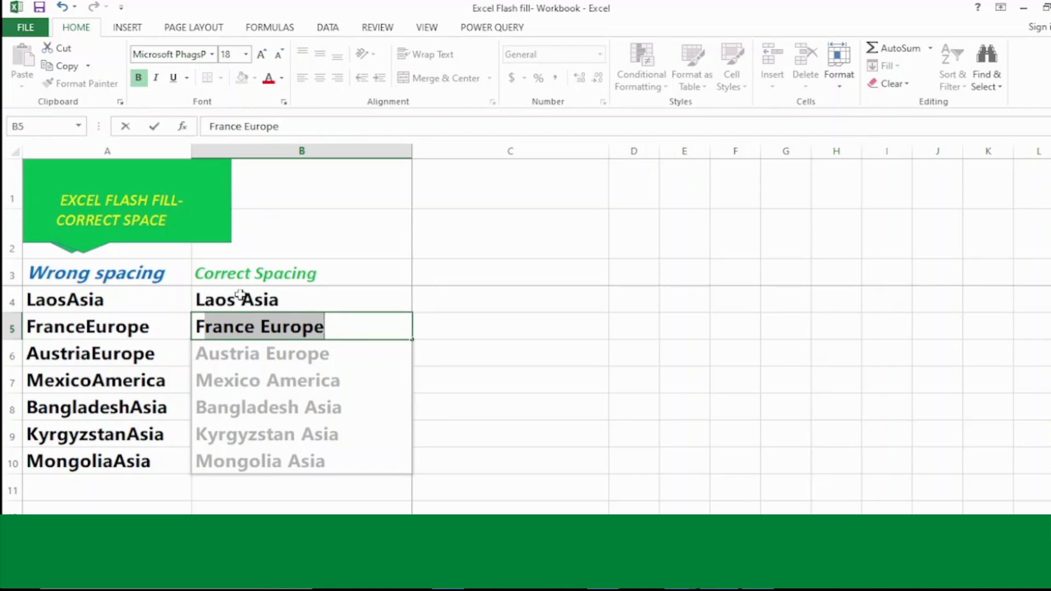
key("Return")
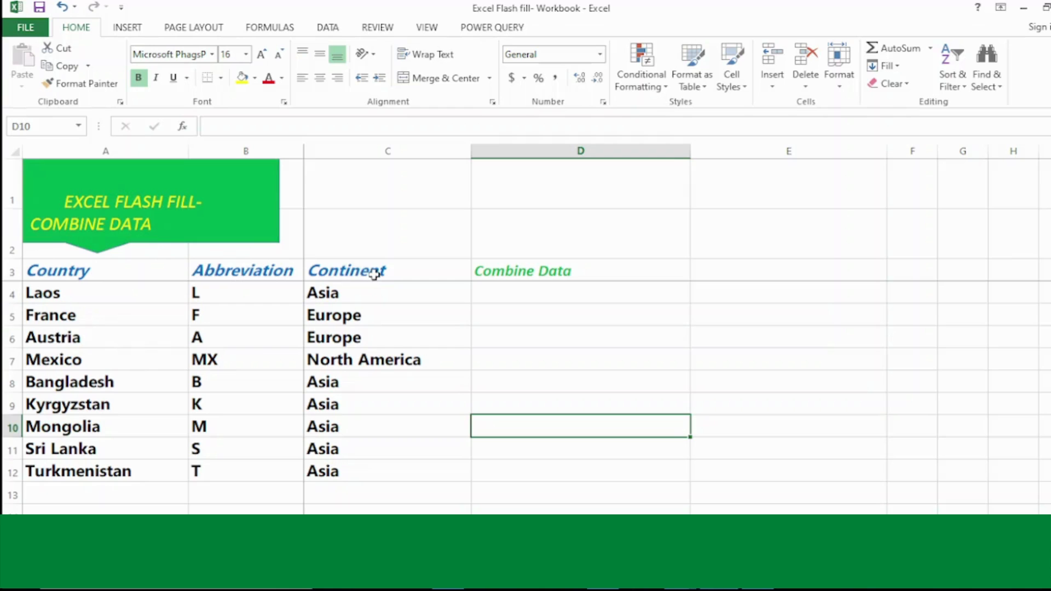
Step: Enter 'Laos L Asia' in D4 and 'France F Europe' in D5, accepting Flash Fill for the remaining rows
left_click(509, 292)
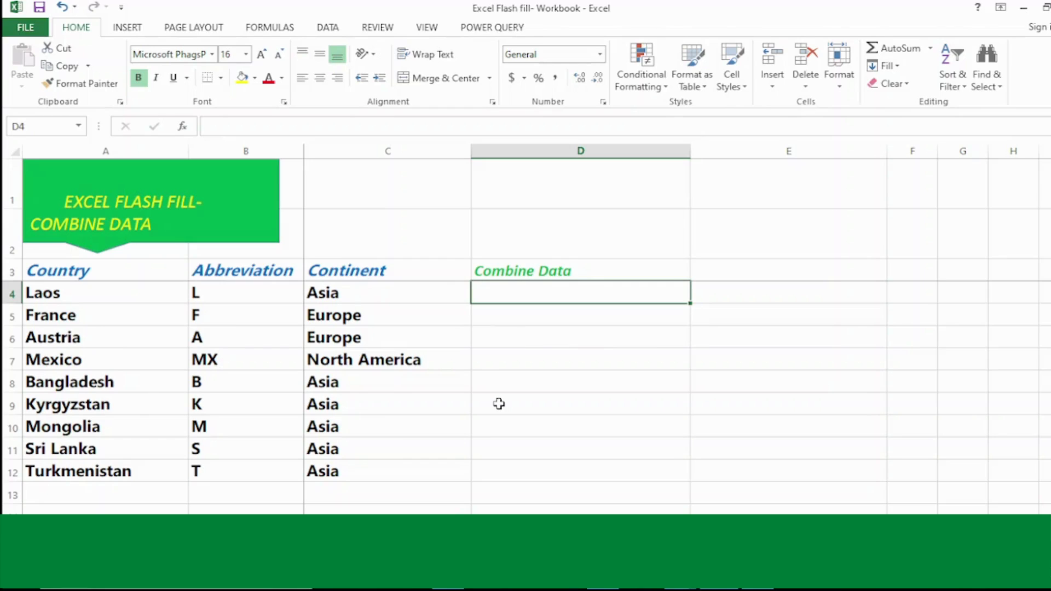
type("Laos")
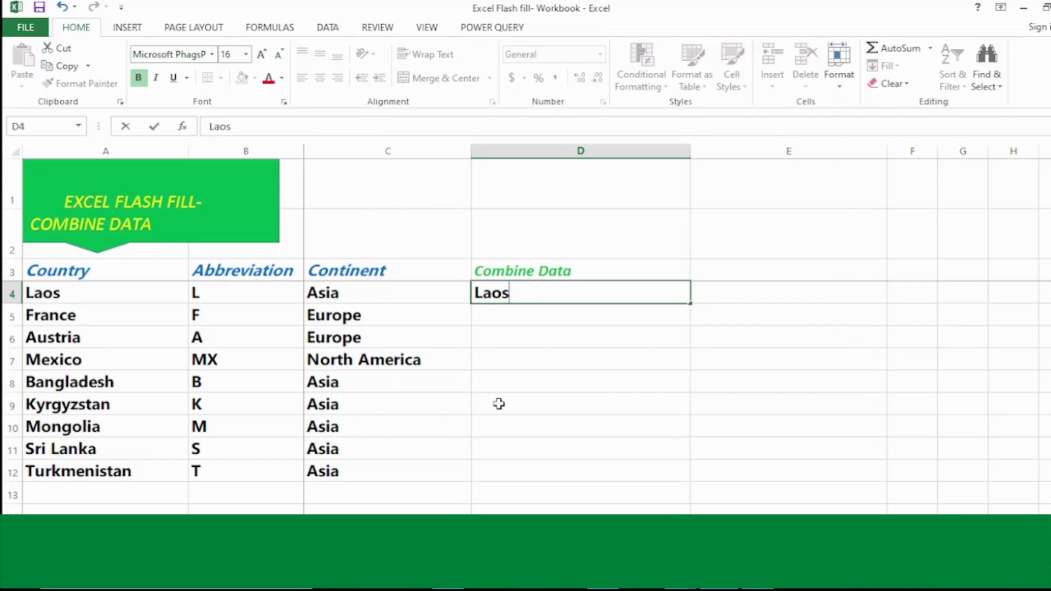
type(" L a")
key("BackSpace")
key("BackSpace")
type("Asia")
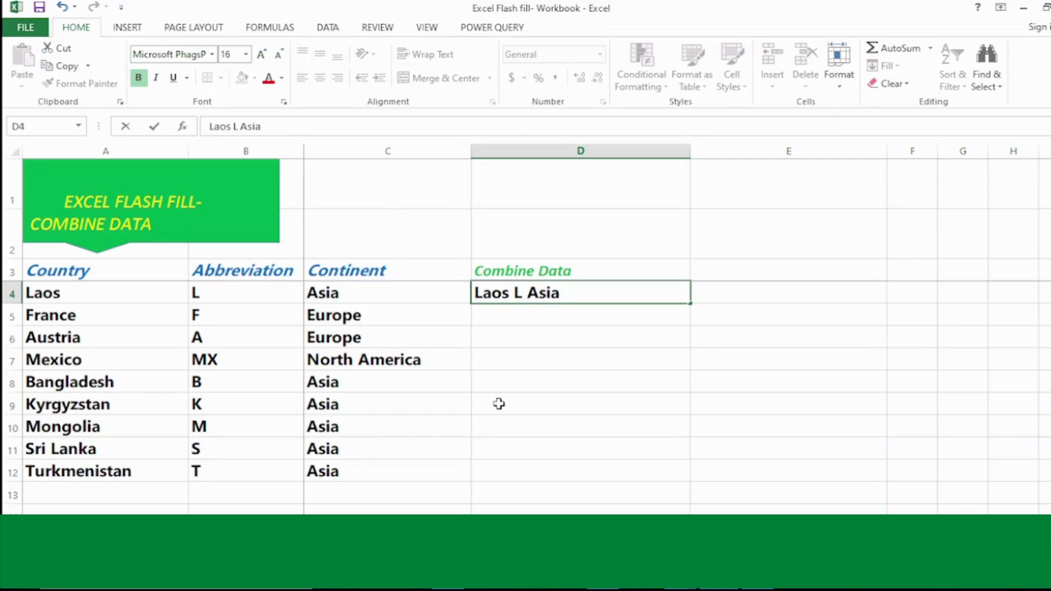
key("Return")
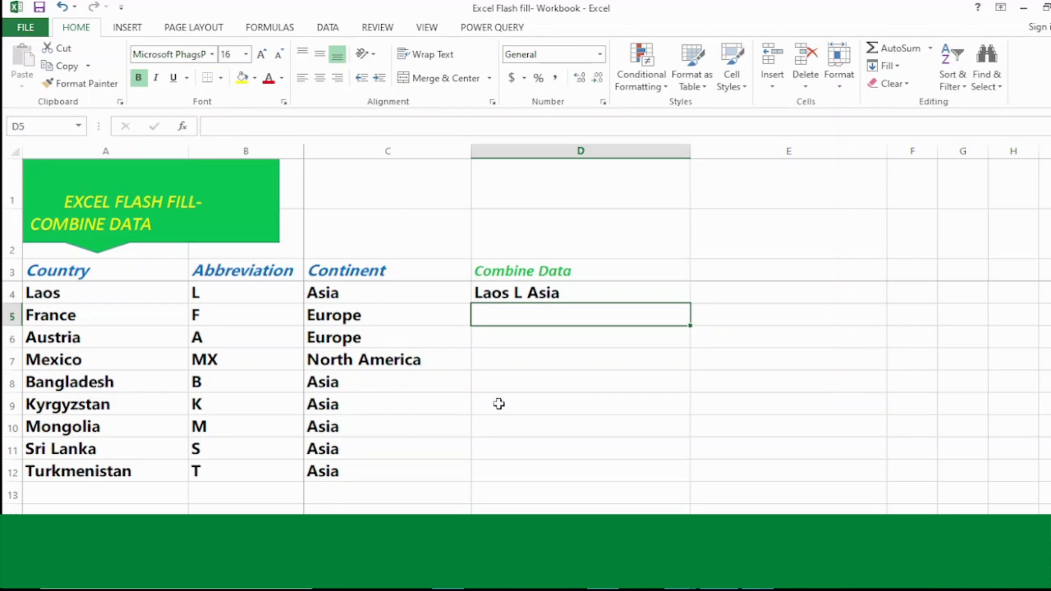
type("France F Europe")
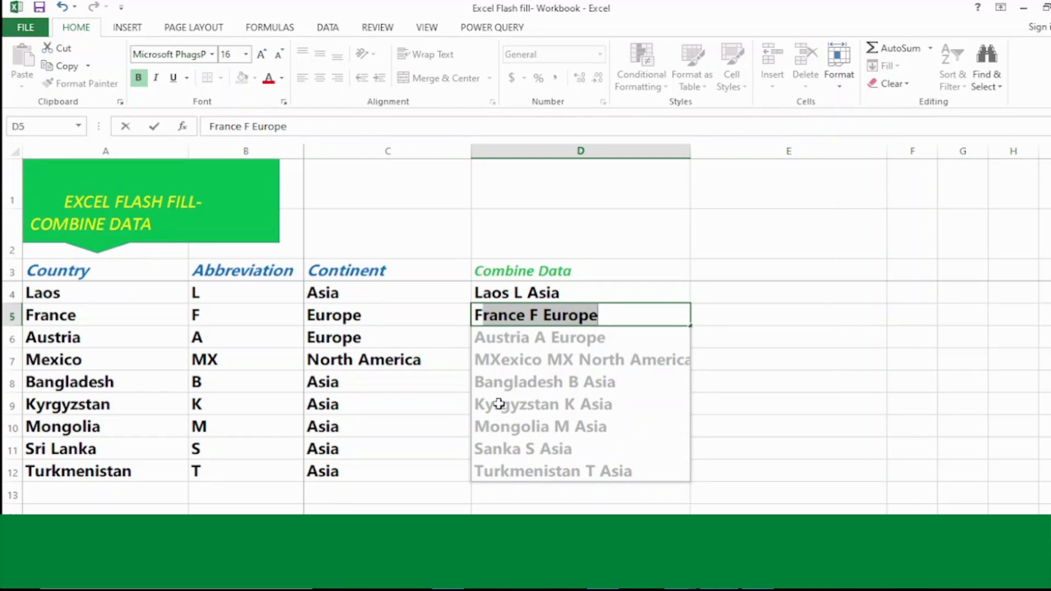
key("Return")
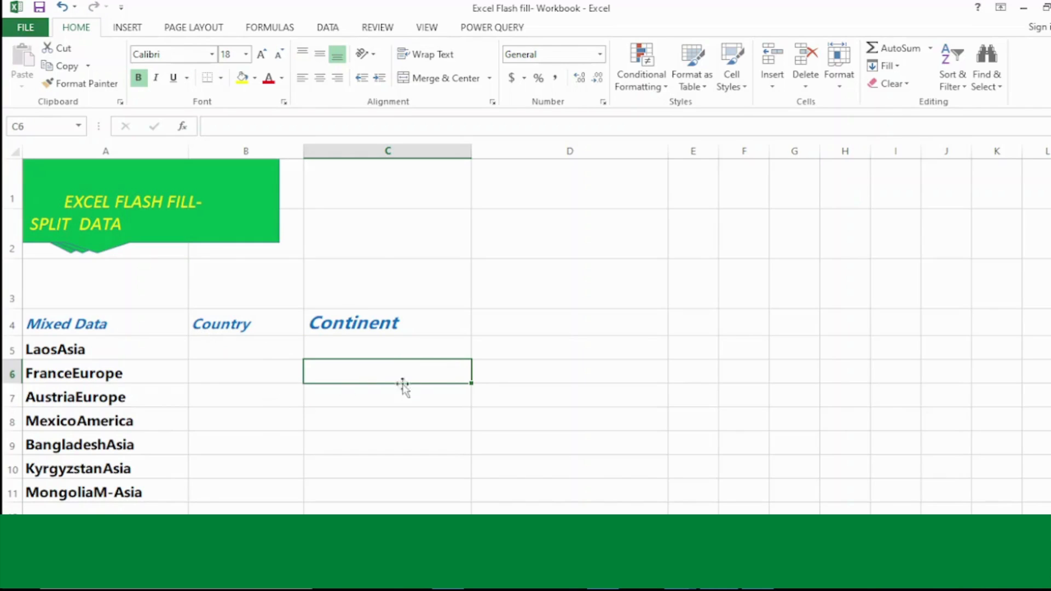
Step: Inspect the mixed entries LaosAsia and MexicoAmerica in column A
left_click(64, 351)
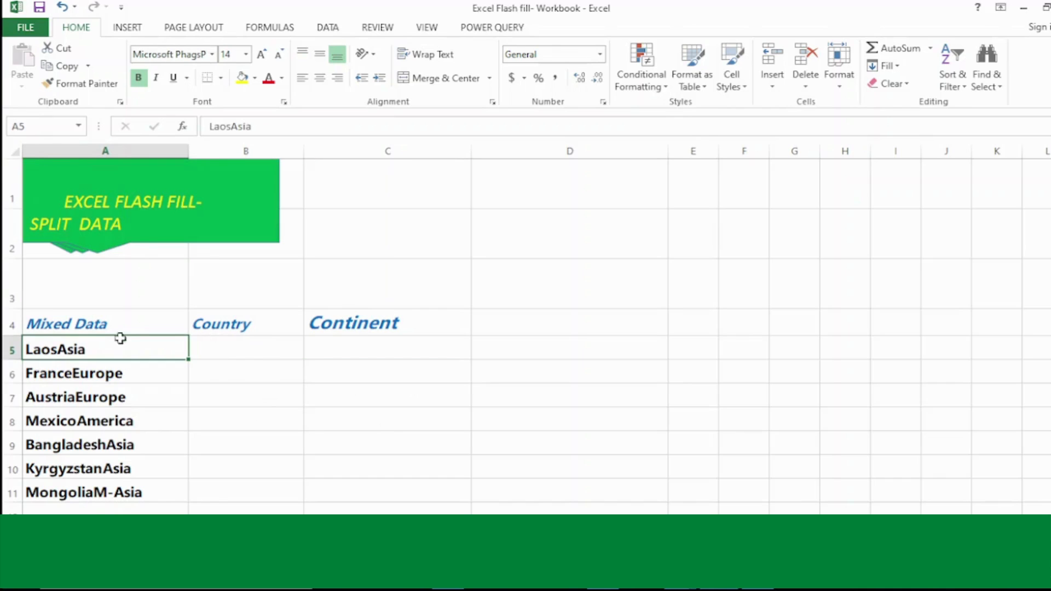
left_click(69, 412)
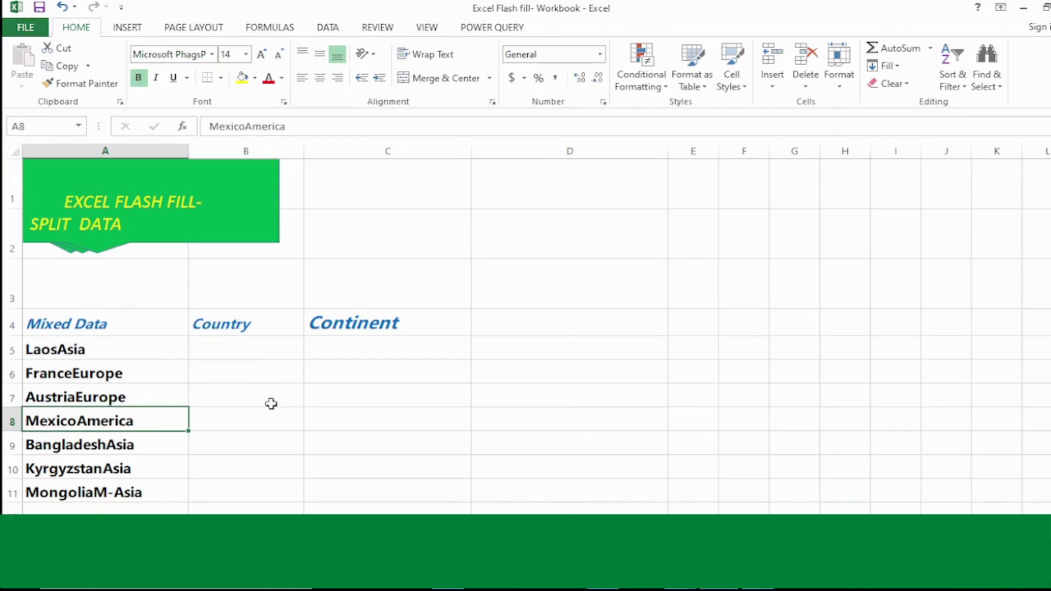
left_click(329, 413)
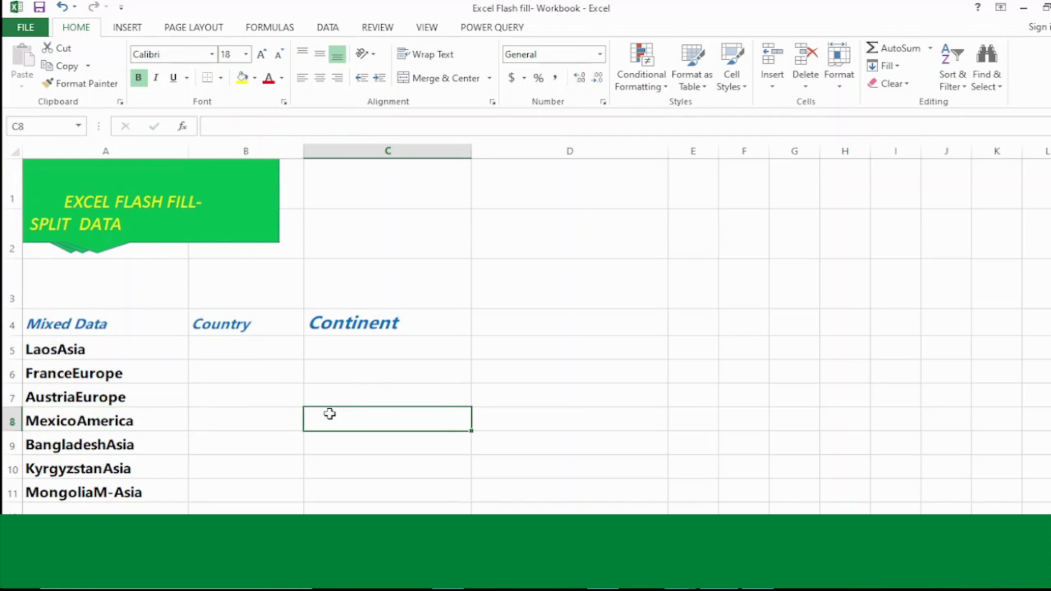
Step: Enter 'Laos' in B5 and begin 'France' so Flash Fill extracts the remaining country names
left_click(244, 351)
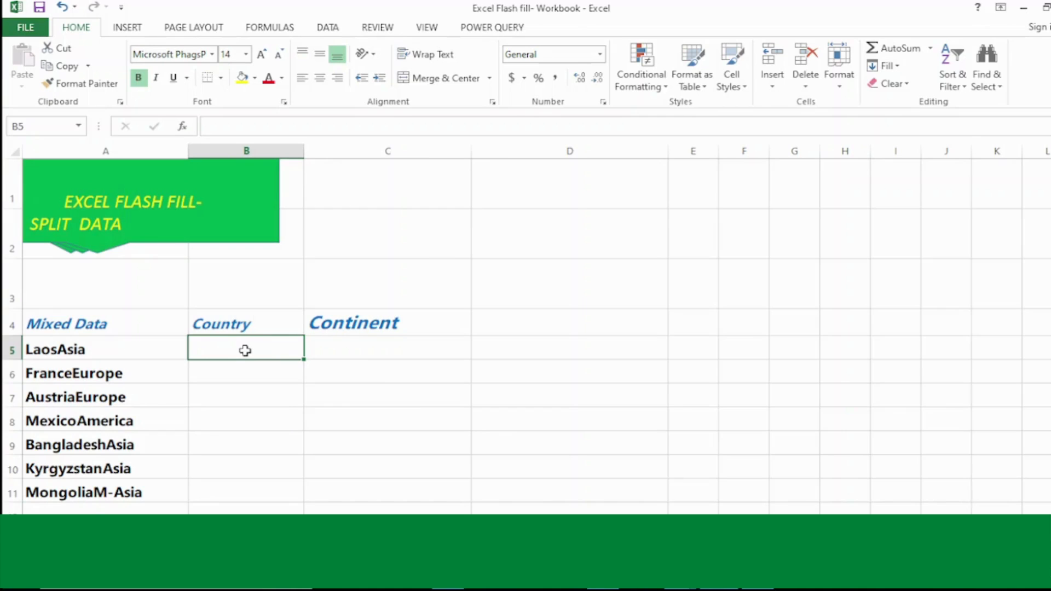
type("L")
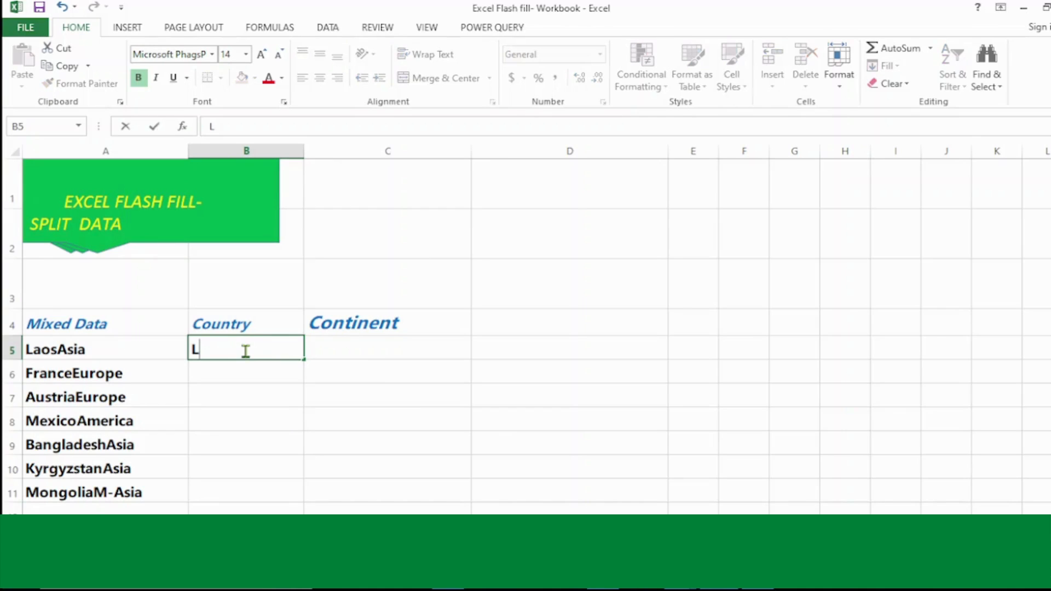
type("aos")
key("Return")
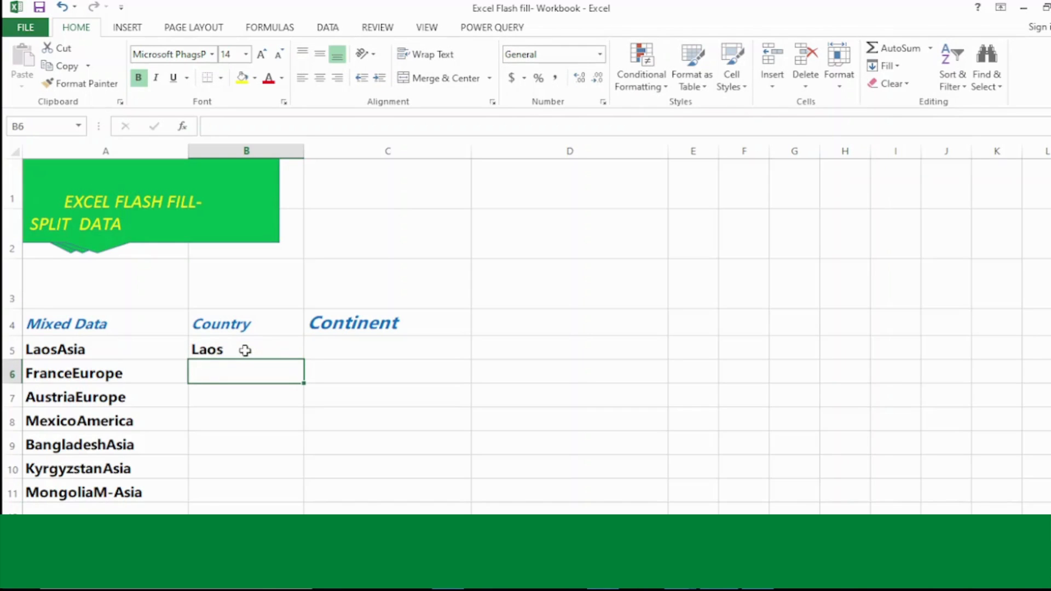
type("France")
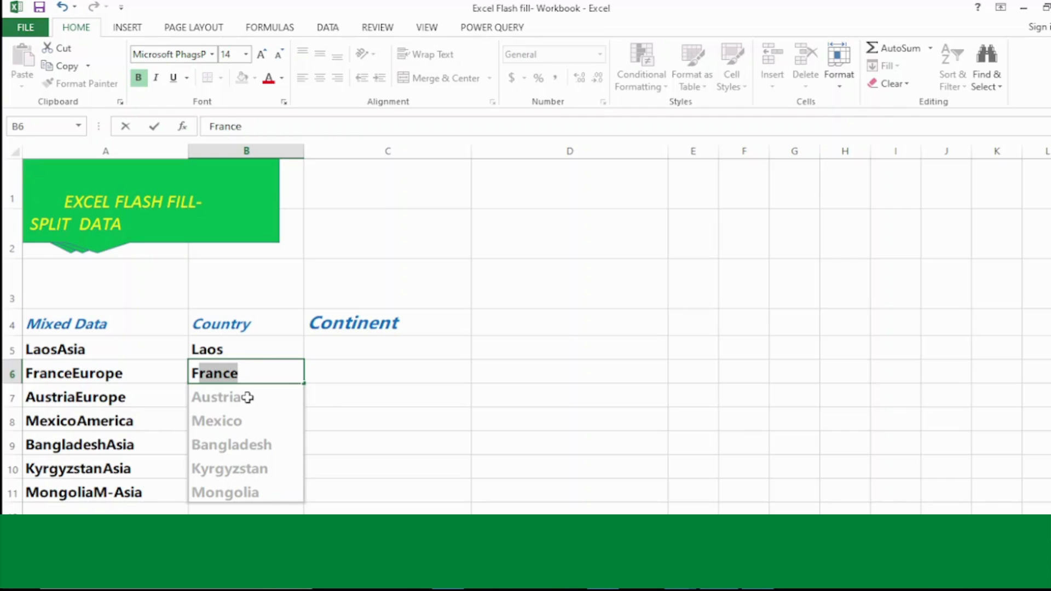
key("Return")
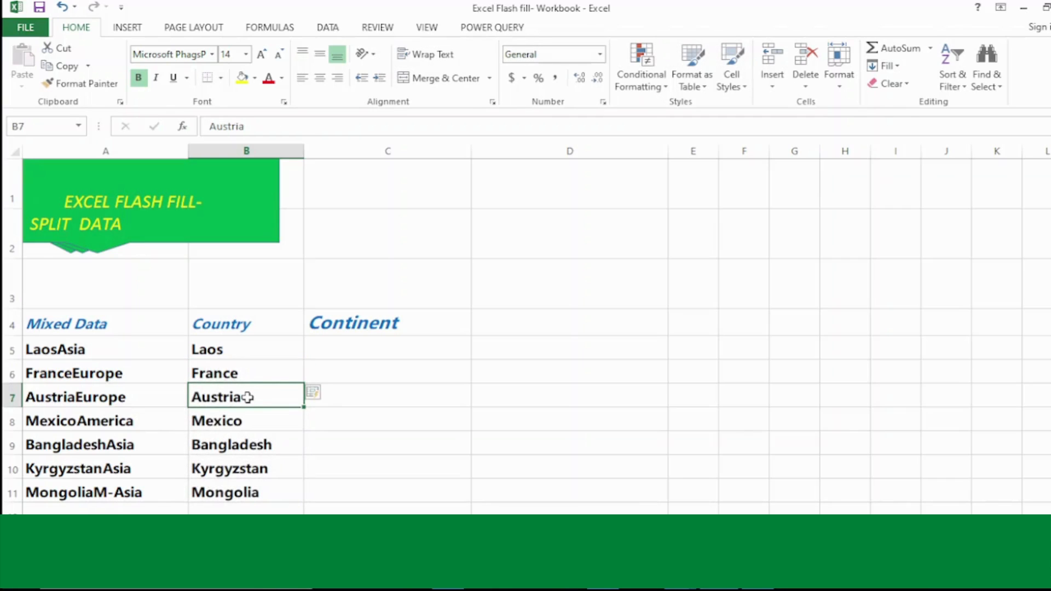
Step: Enter 'Asia' in C5 and begin 'Europe' so Flash Fill fills the remaining continents
left_click(366, 346)
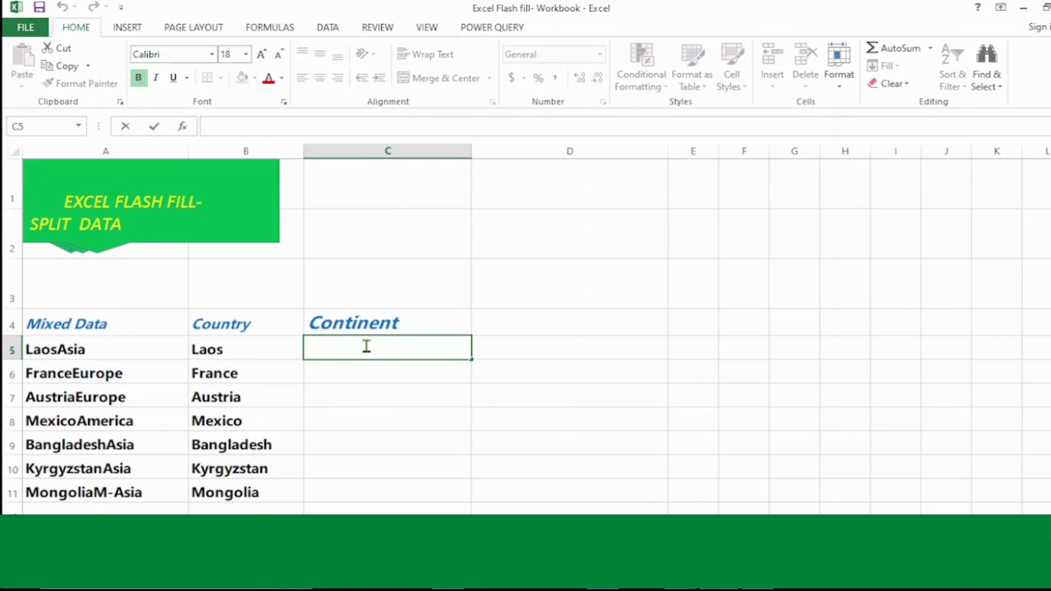
type("Asia")
key("Return")
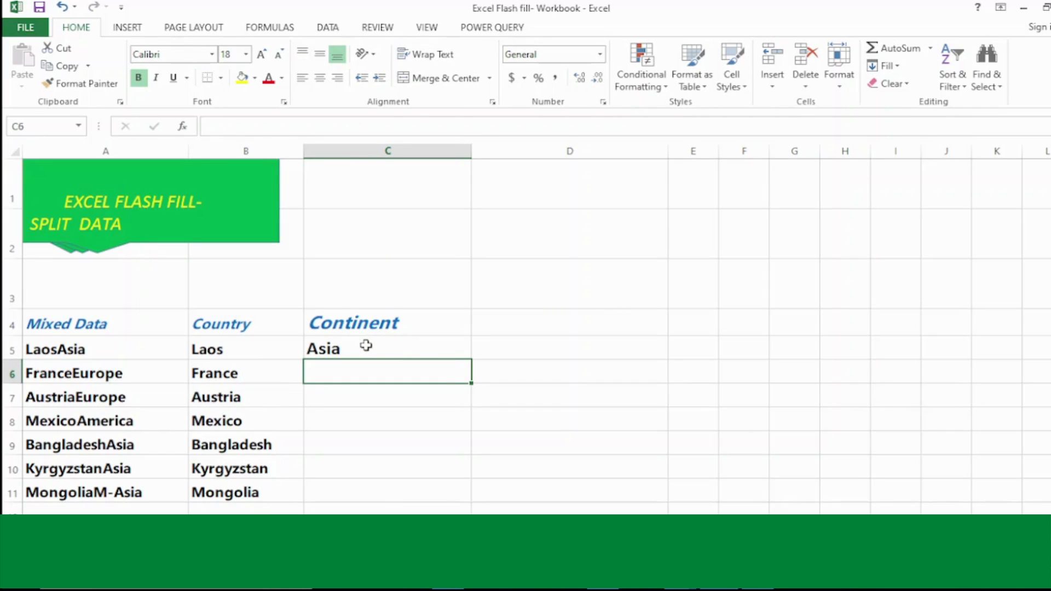
type("Europe")
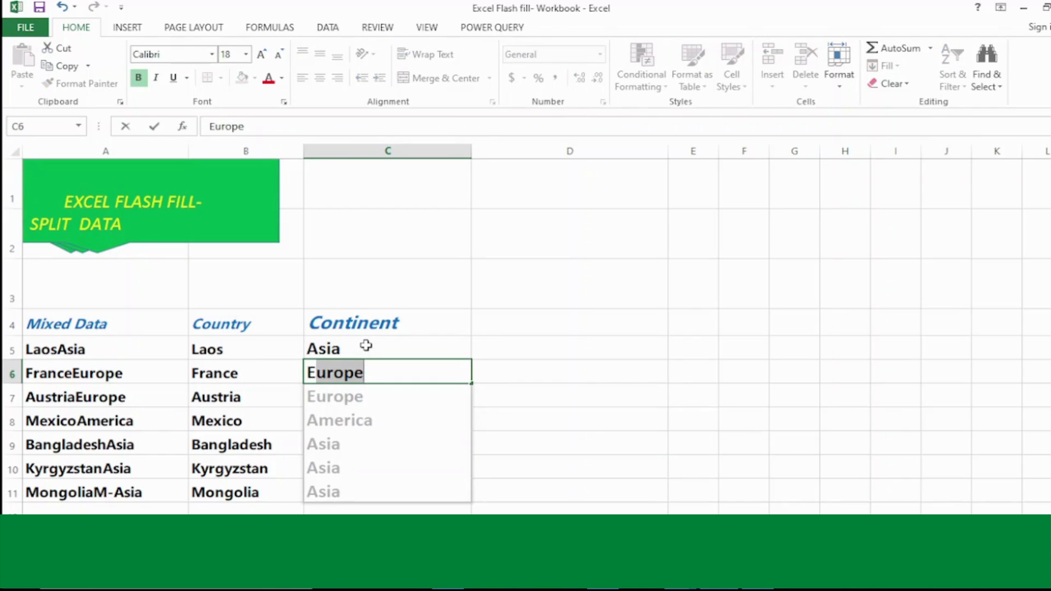
key("Return")
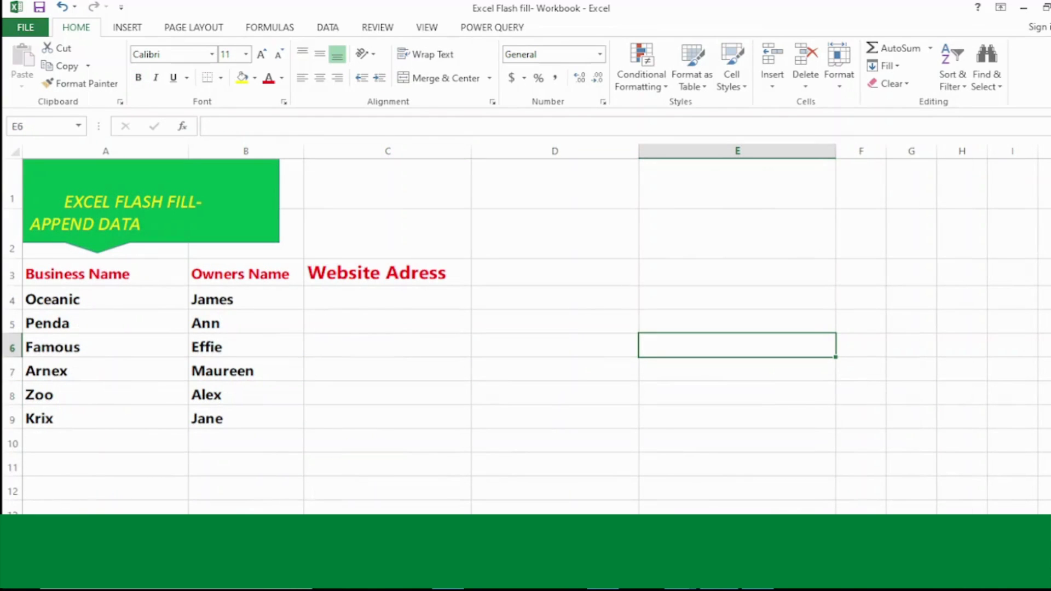
Step: Type the first two business-owner gmail addresses so Flash Fill completes the rest, then open Reformat Dates
left_click(122, 295)
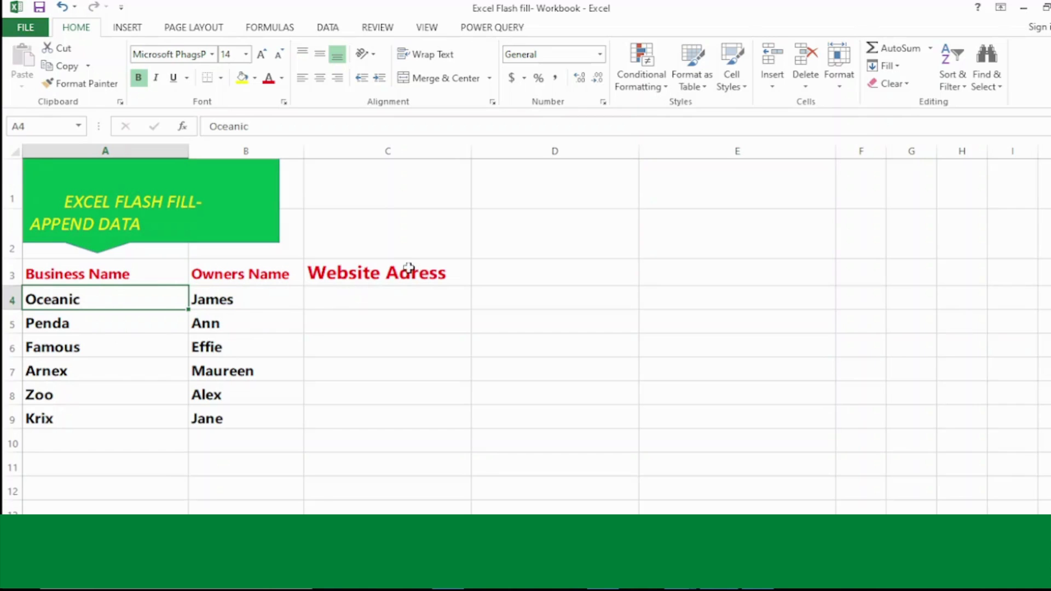
left_click(356, 290)
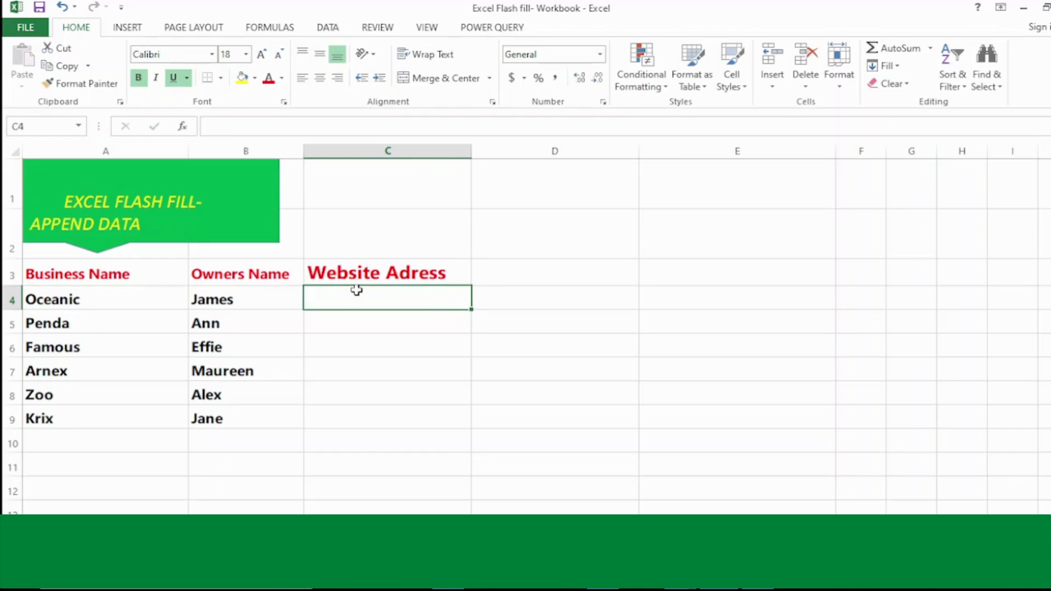
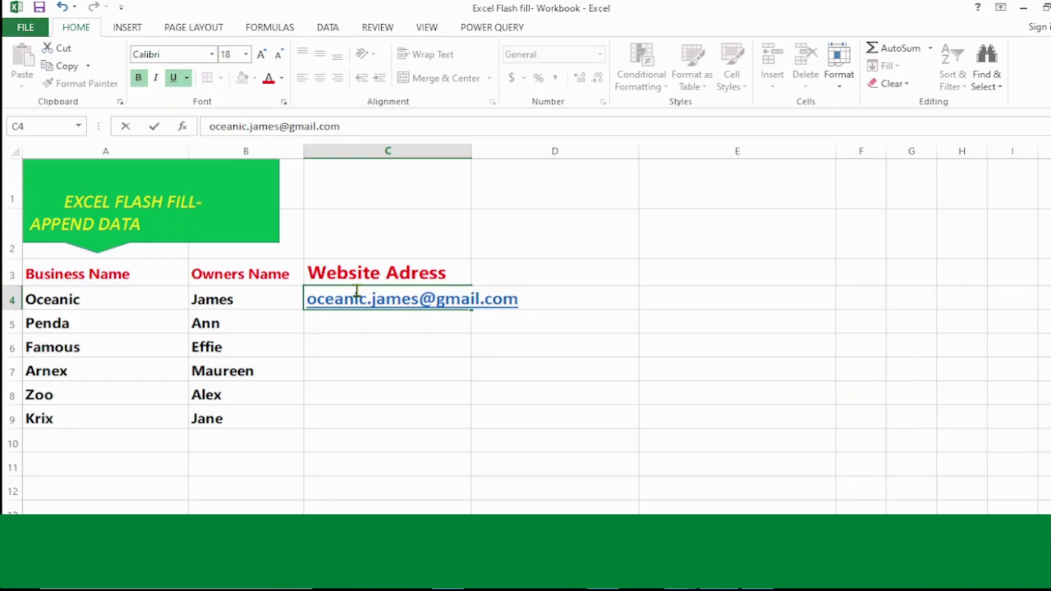
key("Return")
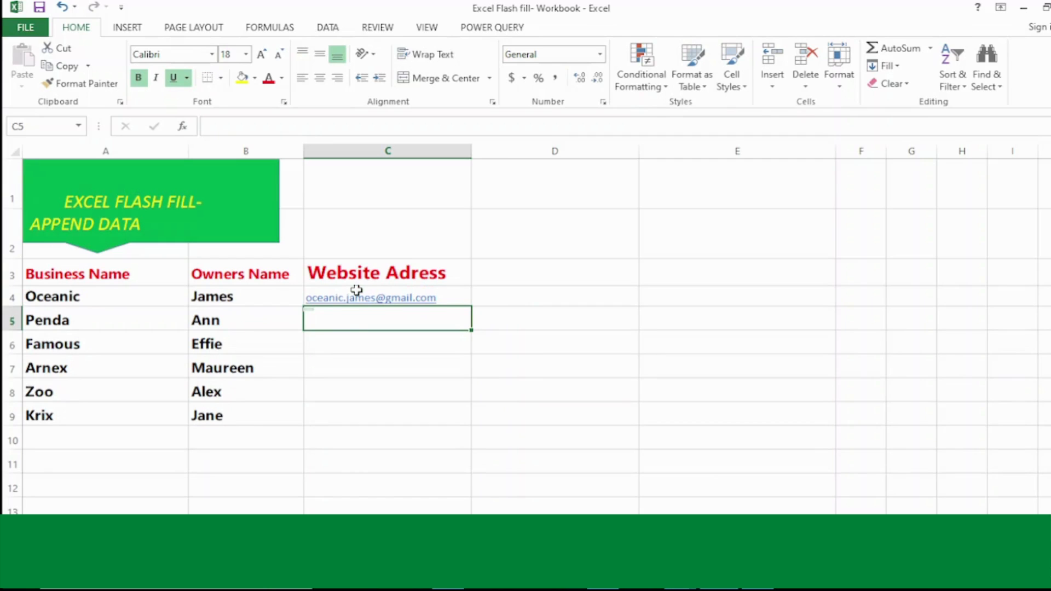
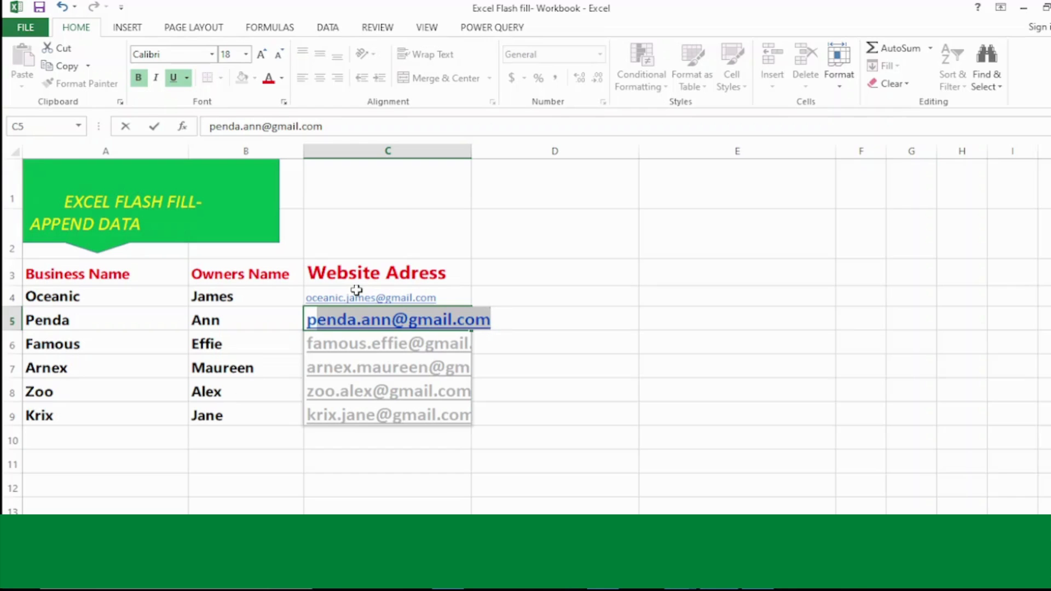
key("Return")
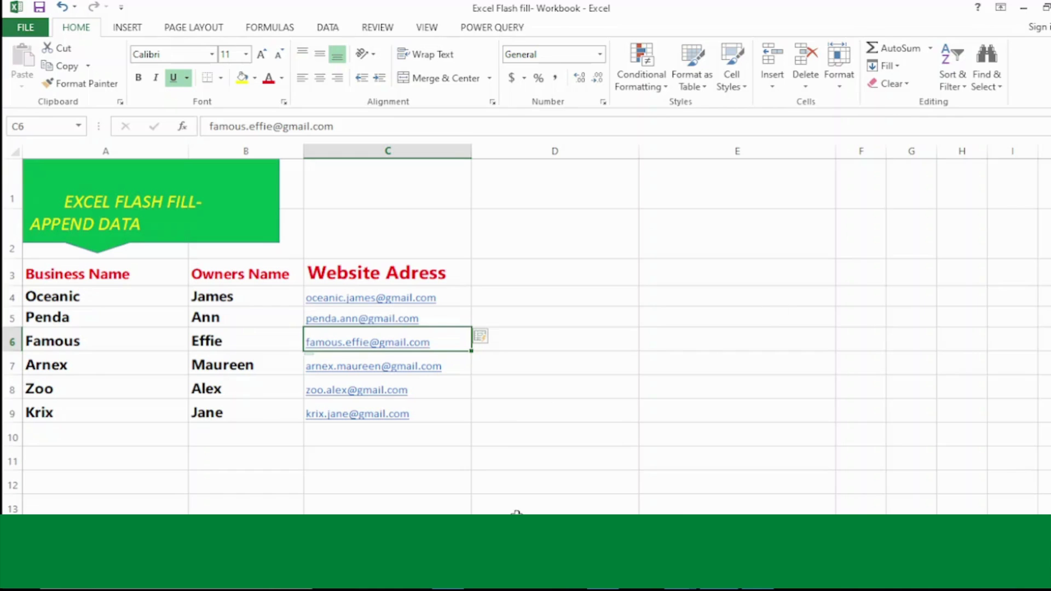
key("ctrl+Page_Down")
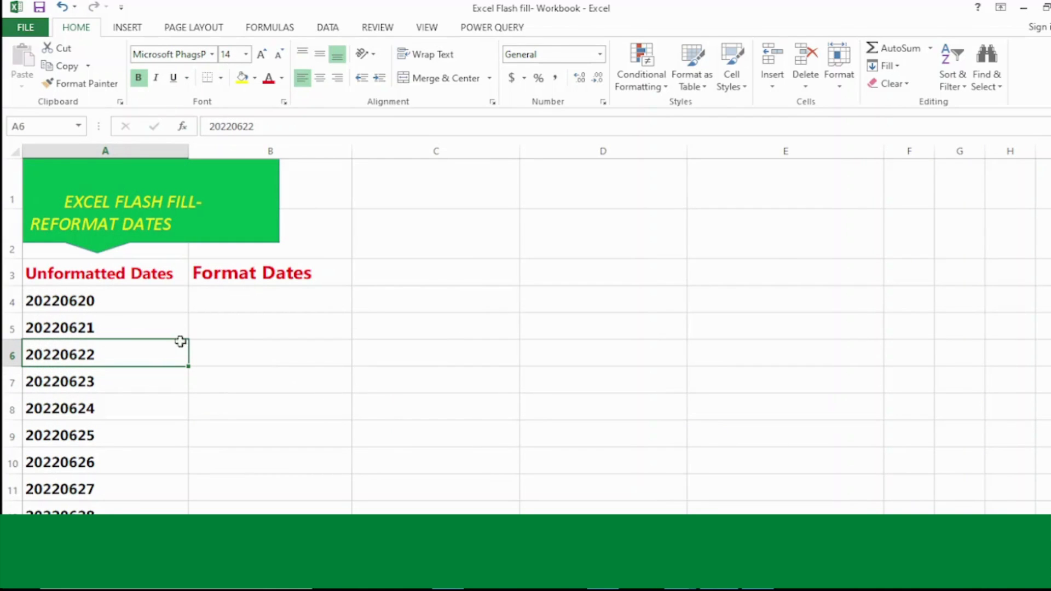
Step: Enter 20/06/2022 and 21/06/2022 in B4:B5, then begin B6 so Flash Fill reformats the remaining dates
left_click(286, 343)
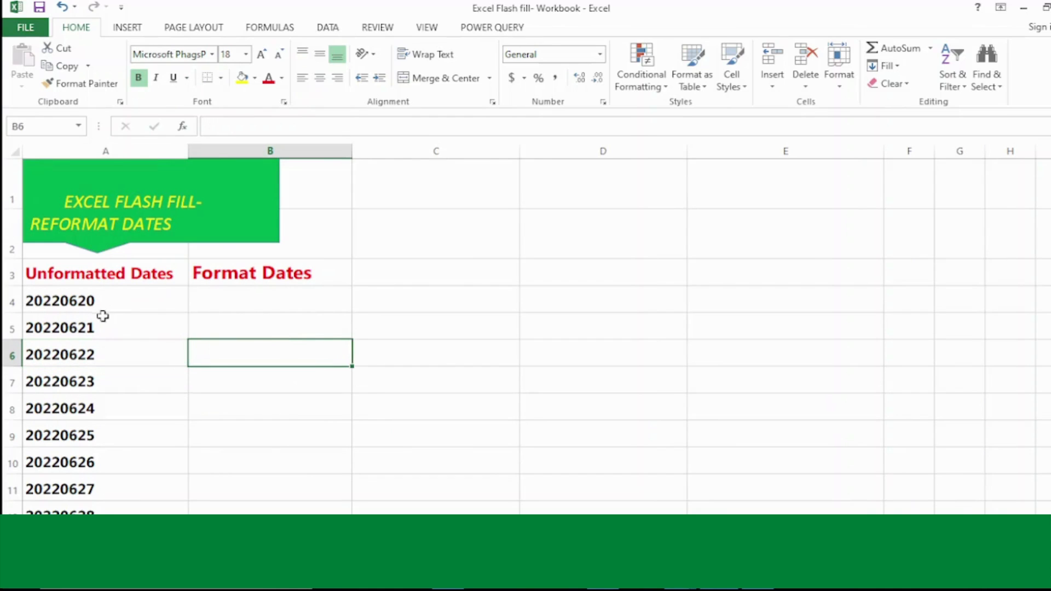
left_click(86, 306)
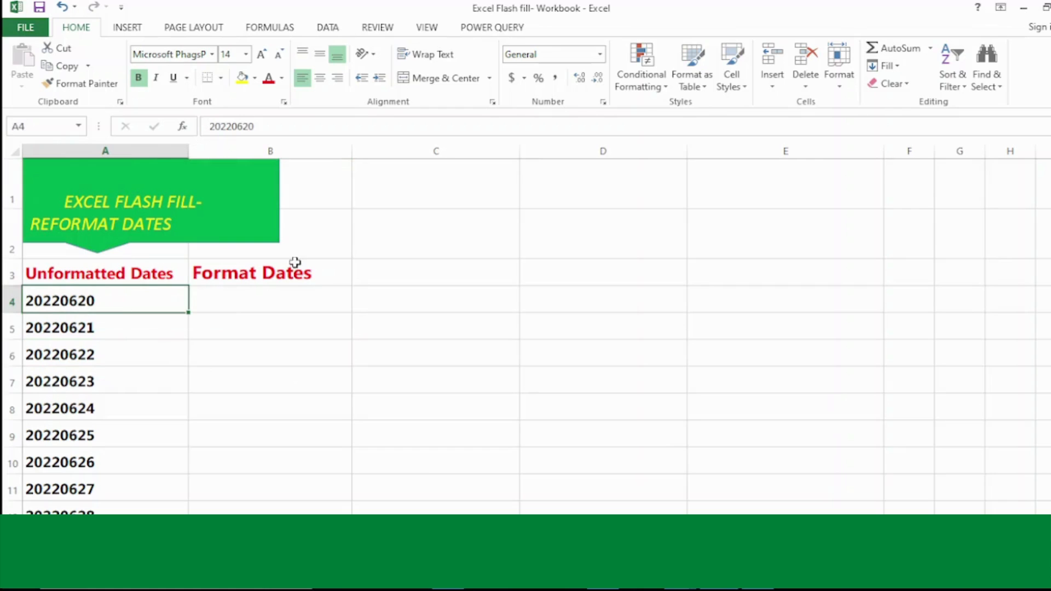
left_click(249, 298)
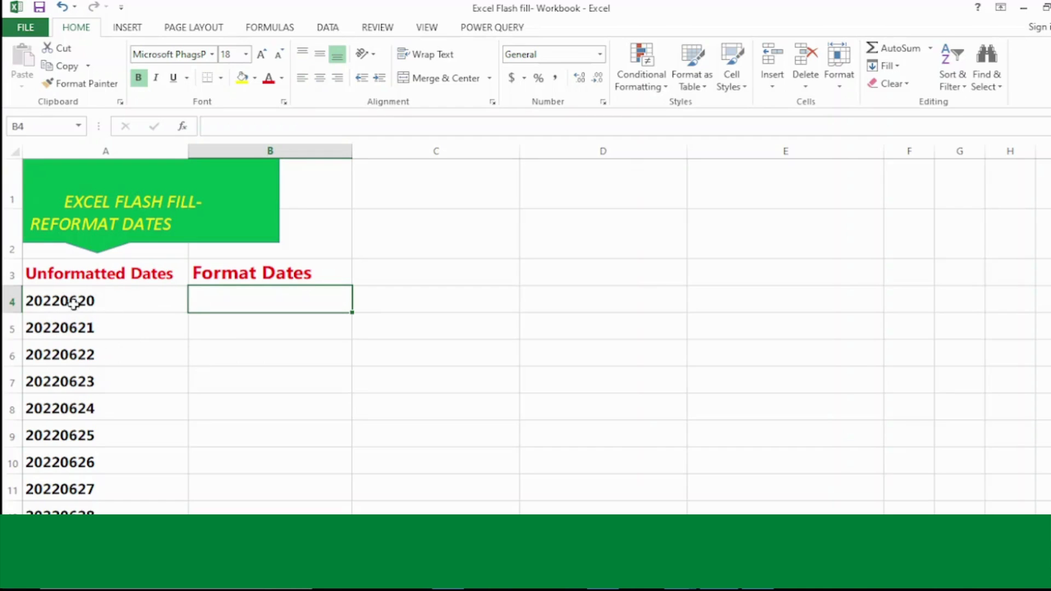
left_click(92, 301)
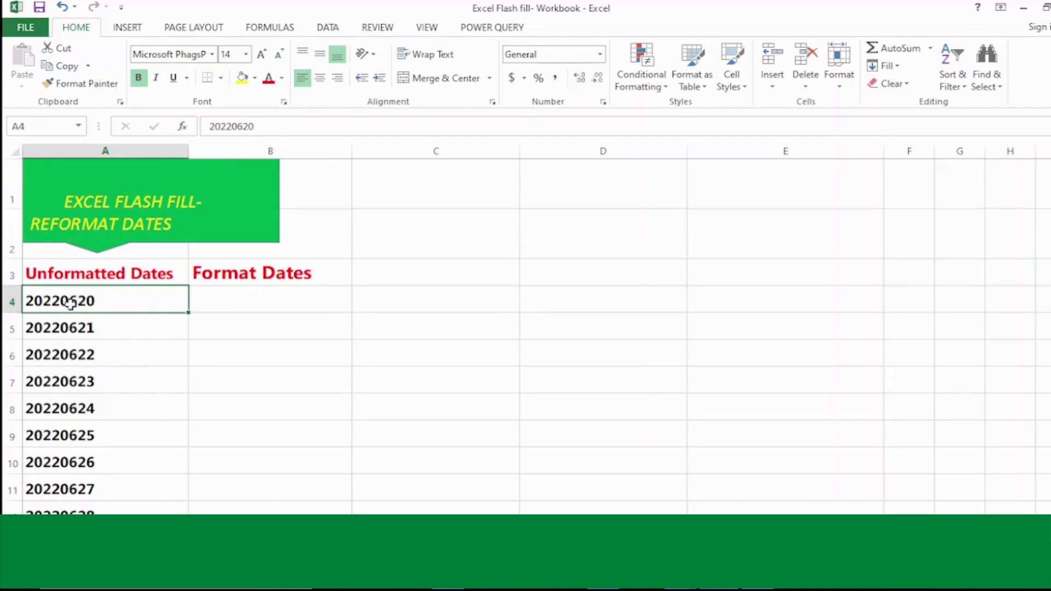
left_click(213, 294)
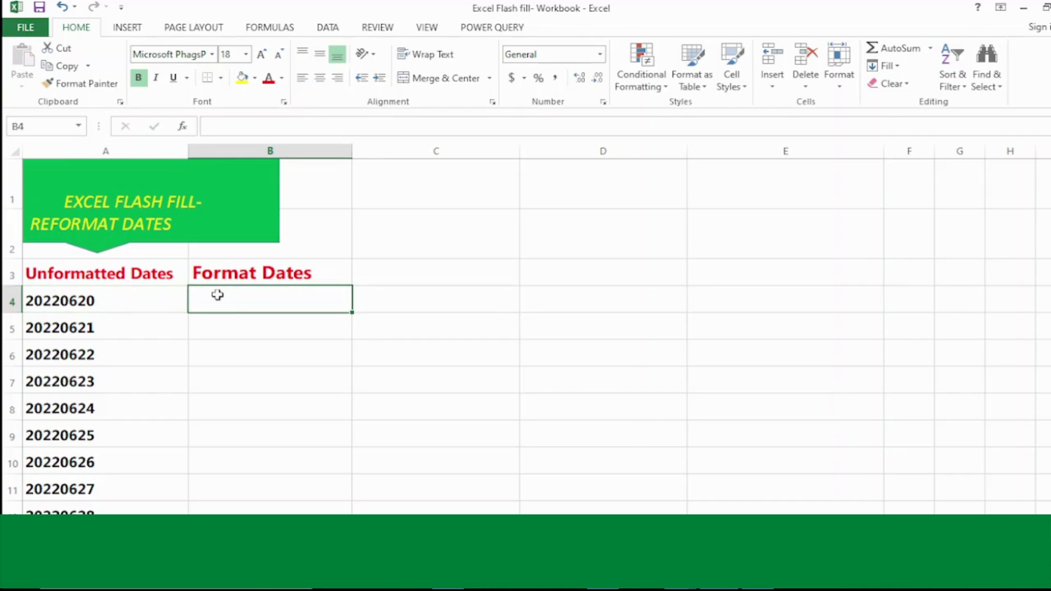
type("20/")
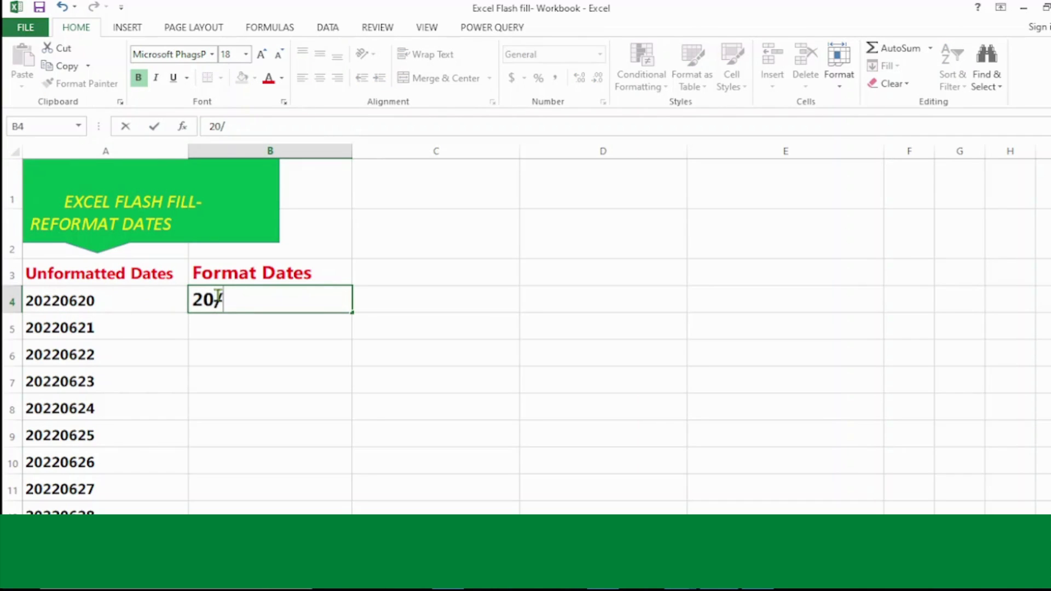
type("06/")
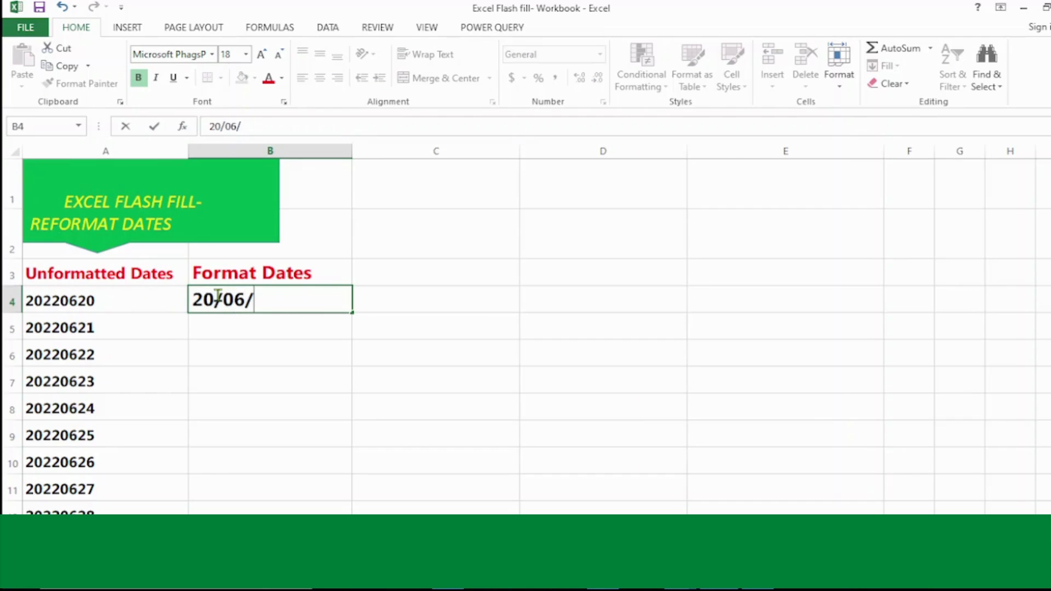
type("2022")
key("Return")
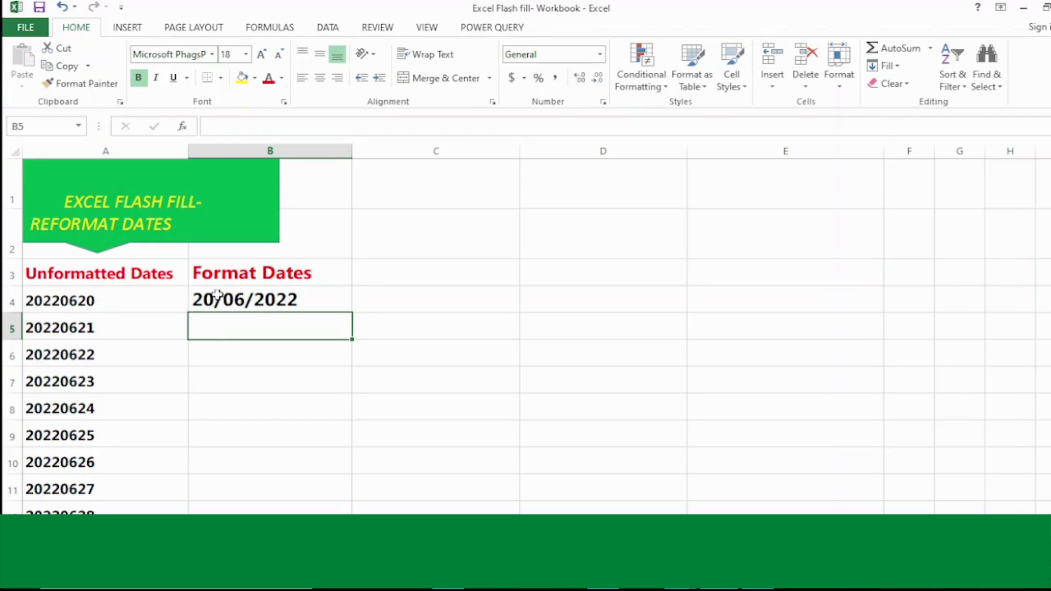
type("21/")
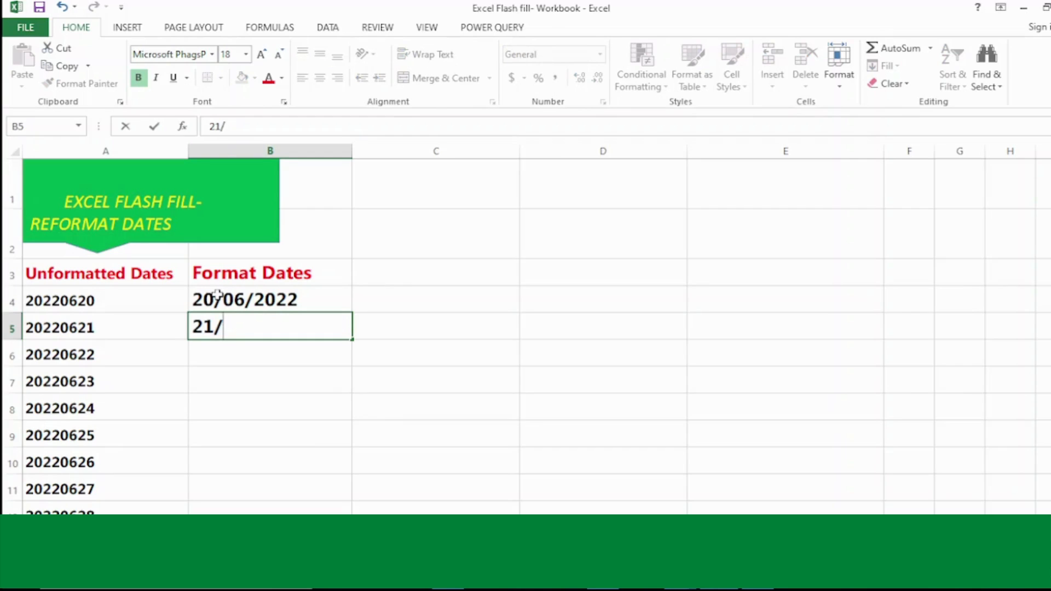
type("06/2")
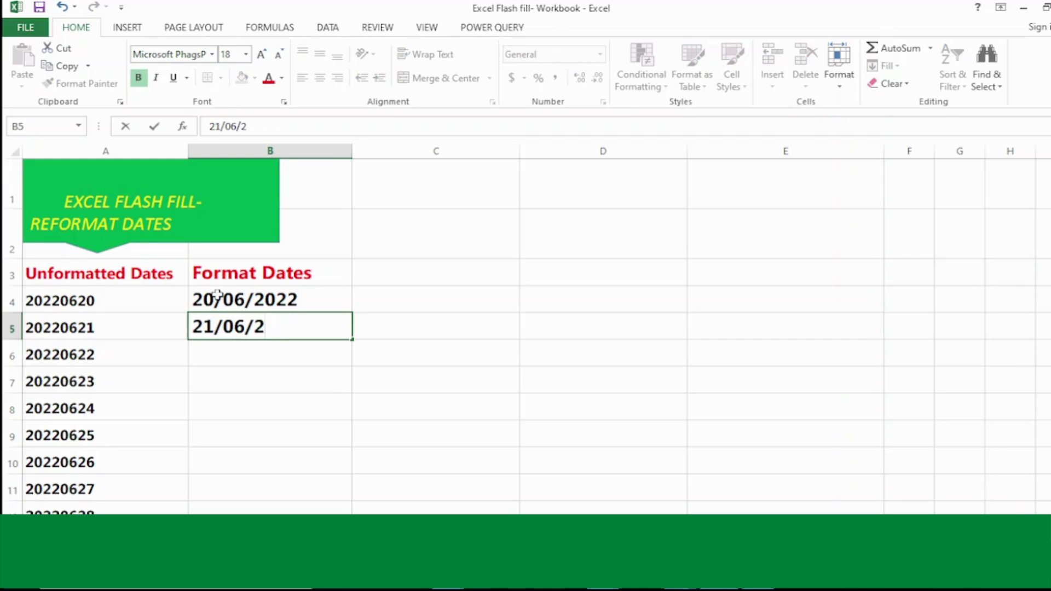
type("022")
key("Return")
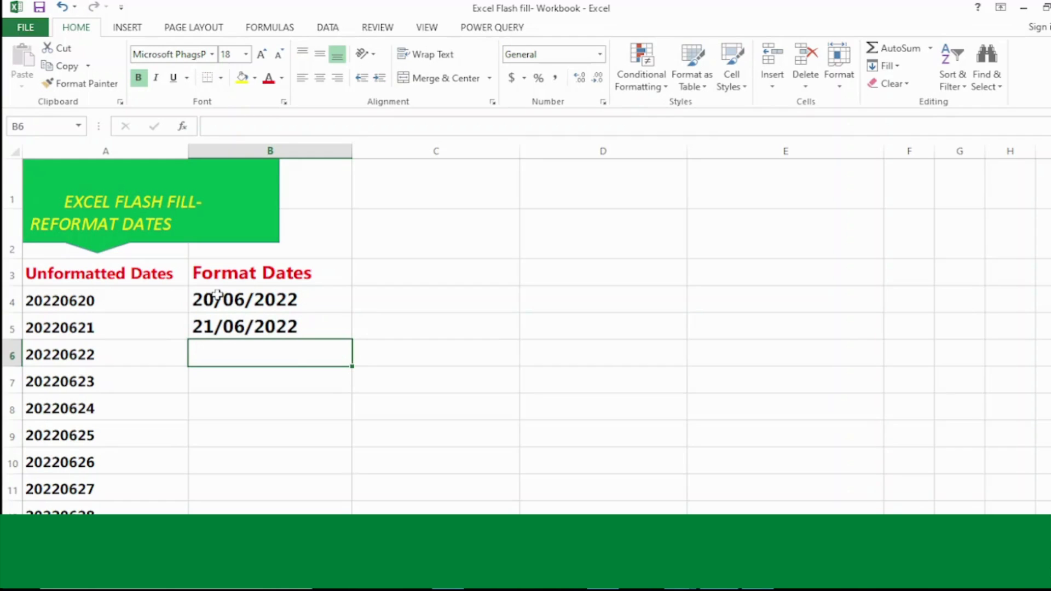
type("22")
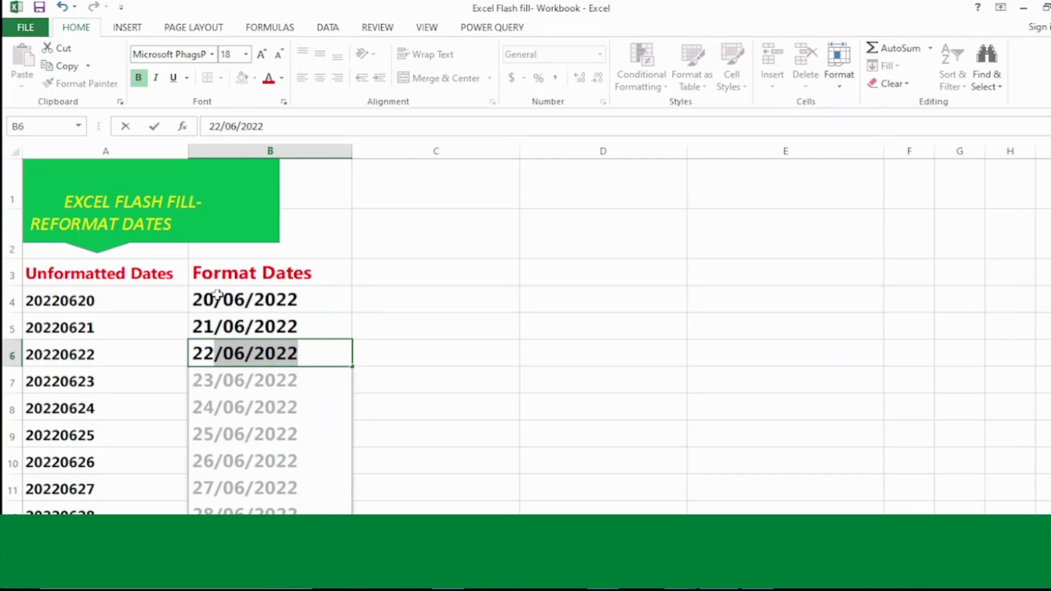
key("Return")
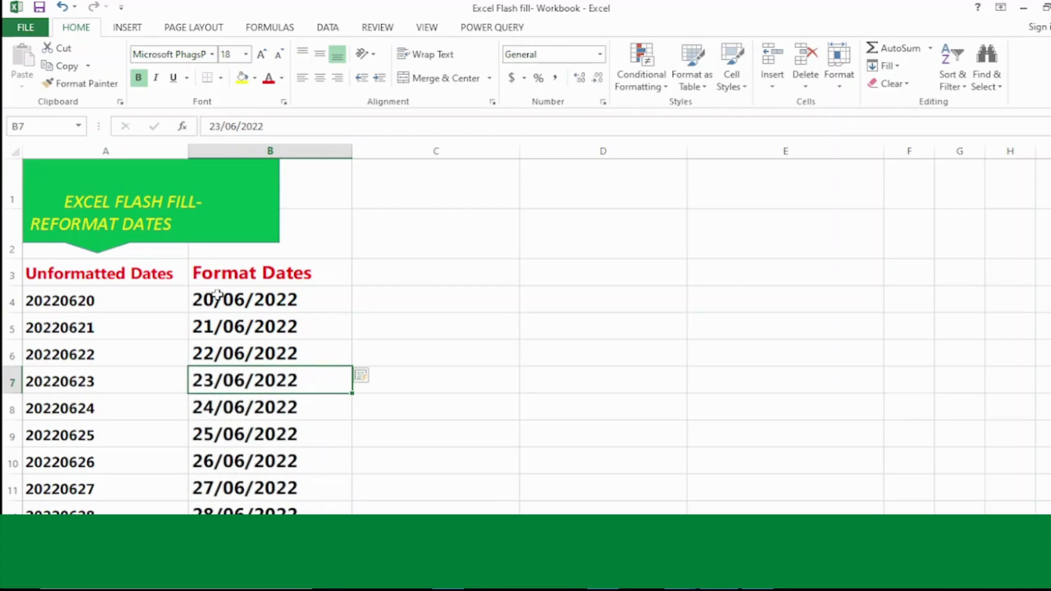